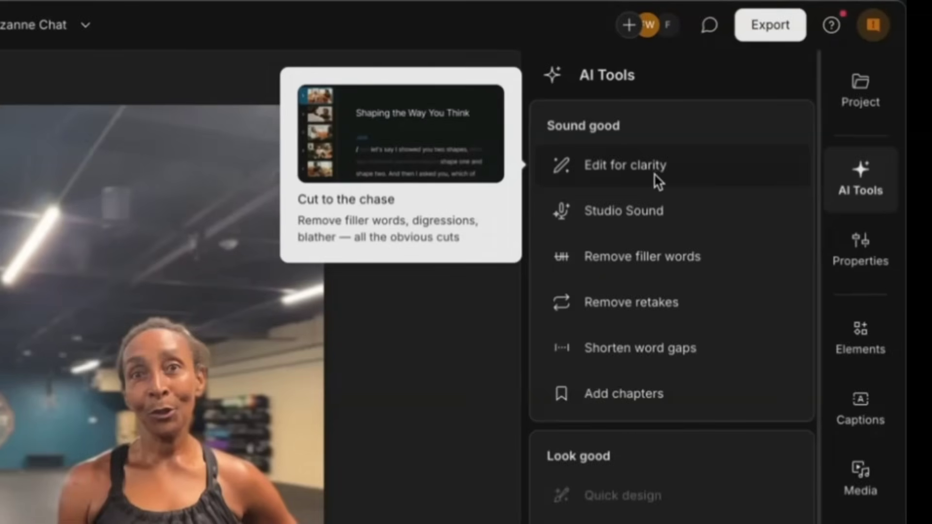
Find and remove all 27 filler words such as Um and Like, with Avoid harsh cuts on
left_click(654, 175)
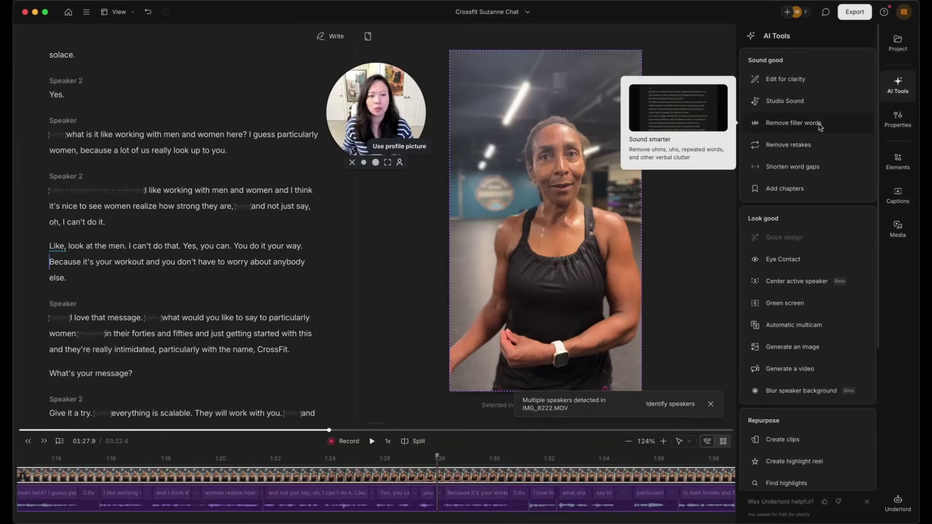
left_click(818, 127)
left_click(815, 83)
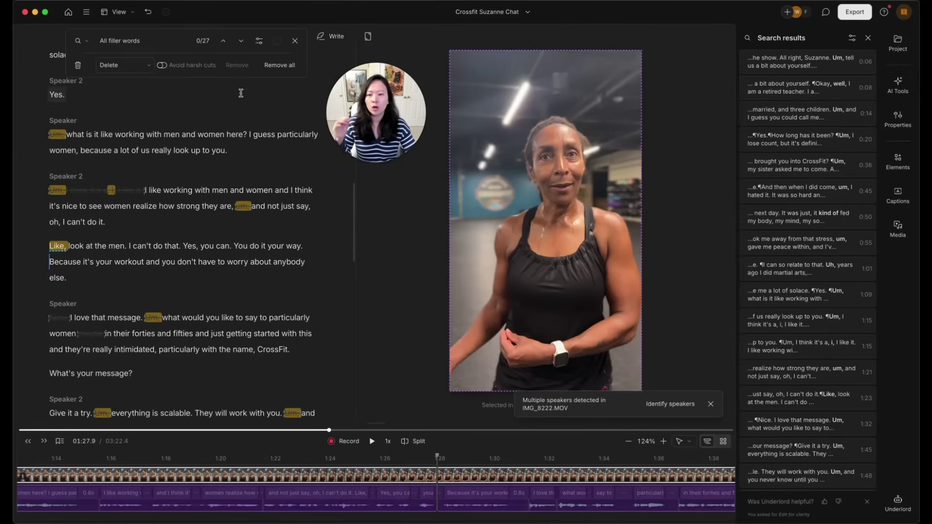
scroll(816, 219, "down", 10)
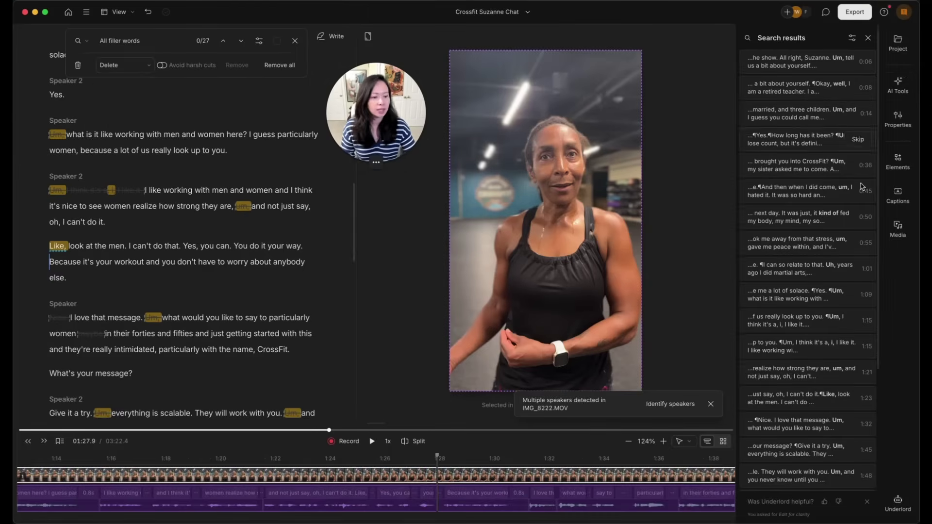
left_click(279, 66)
left_click(163, 67)
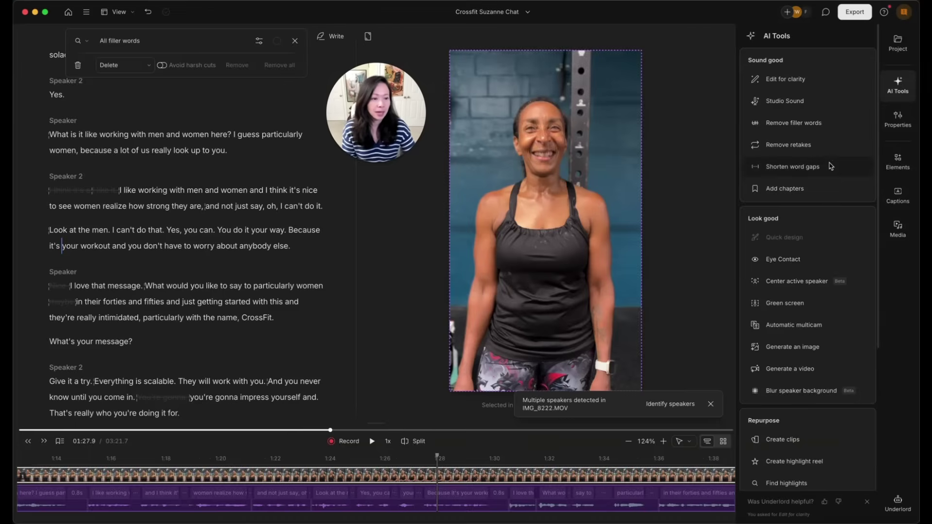
Shorten all 31 word gaps longer than 0.5s down to 0.5s
left_click(793, 166)
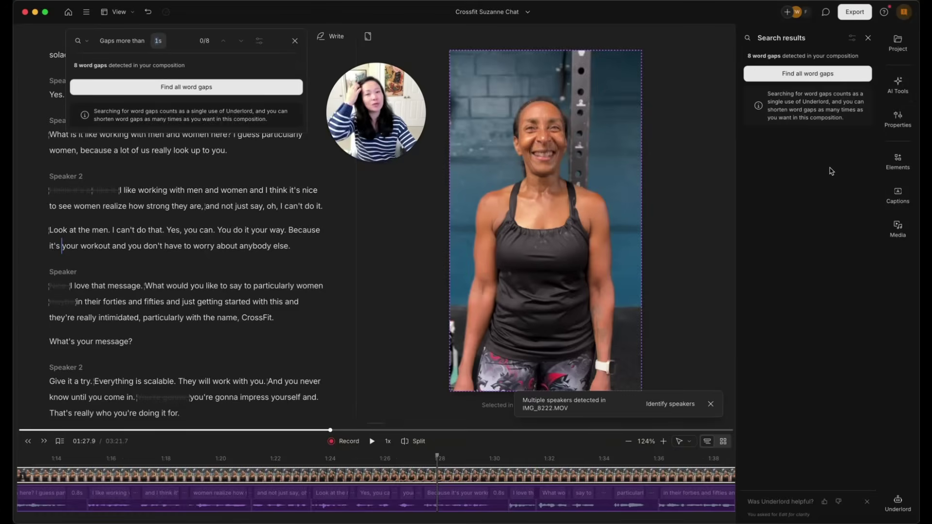
type("0.5")
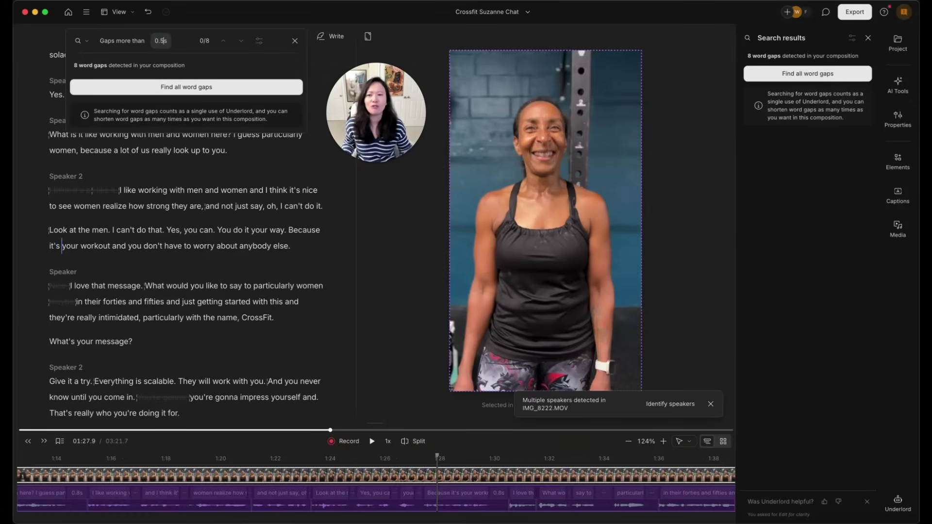
left_click(225, 88)
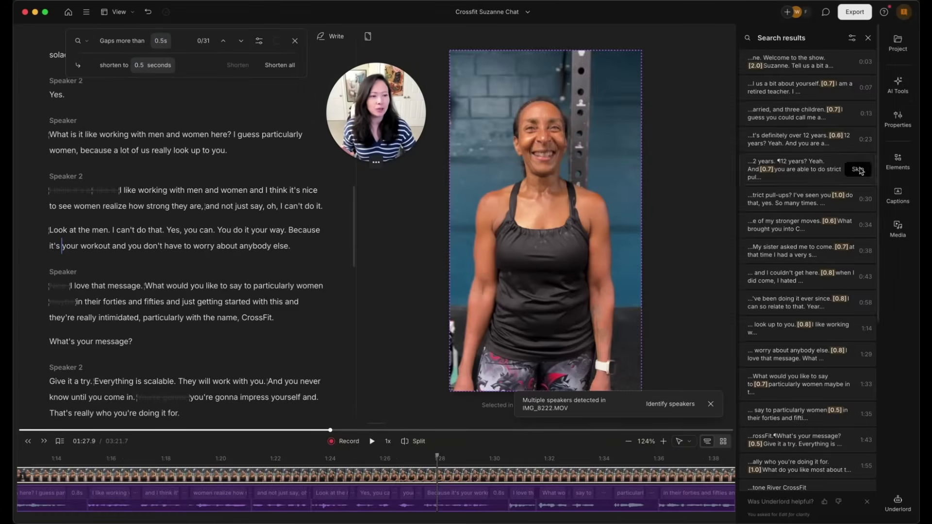
left_click(284, 66)
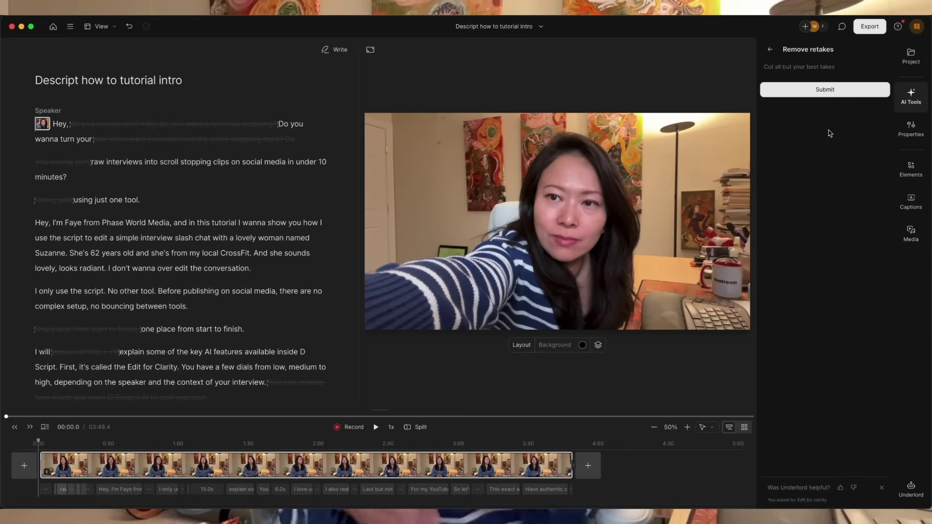
Submit Remove retakes on the tutorial intro so Underlord cuts the repeated takes
left_click(855, 90)
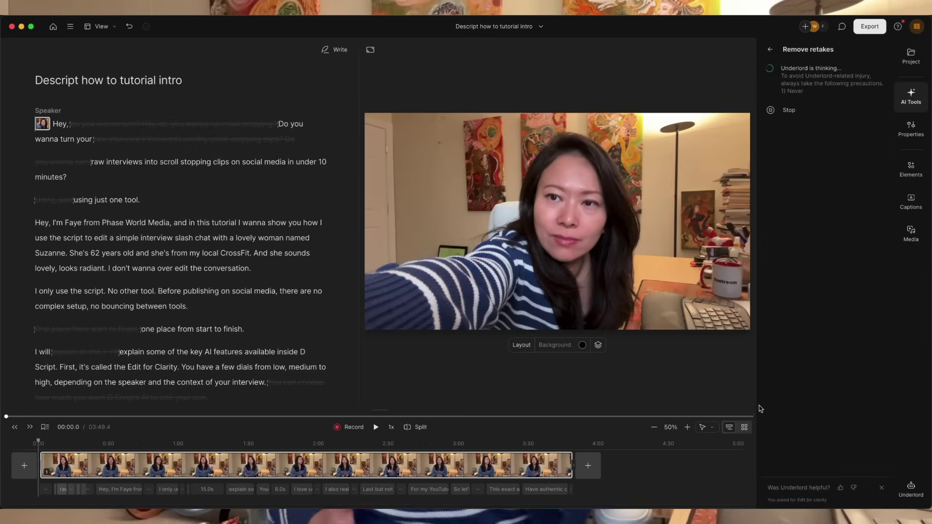
left_click(795, 419)
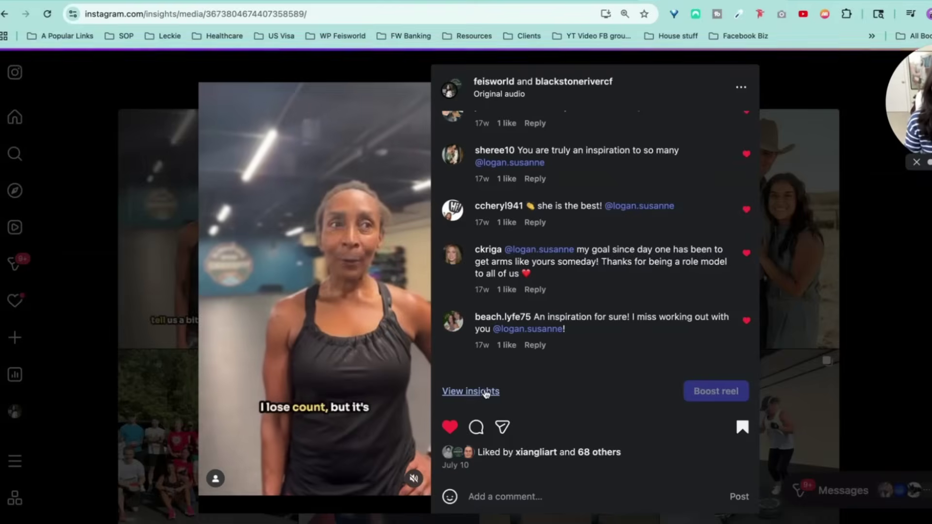
Show the reel's insights: 2,456 views and 86 interactions
left_click(495, 388)
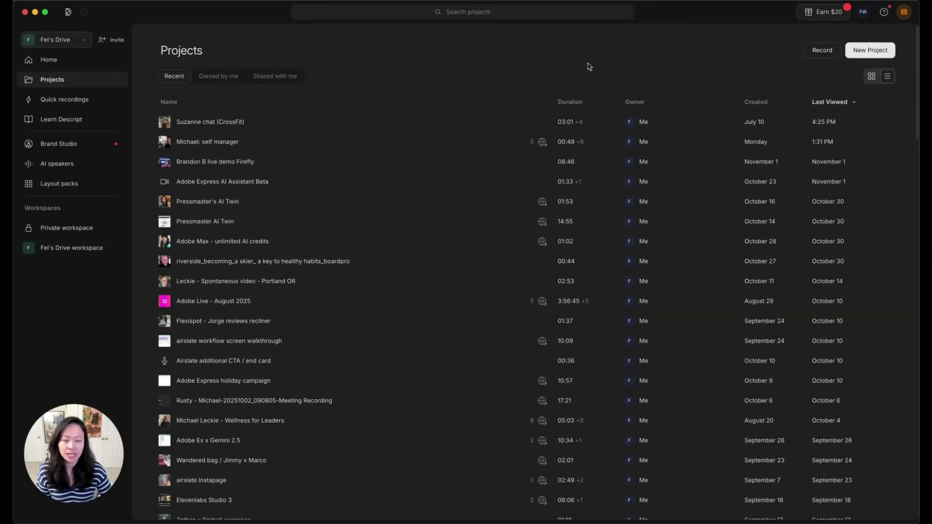
Create a new video project from the Projects page
left_click(872, 53)
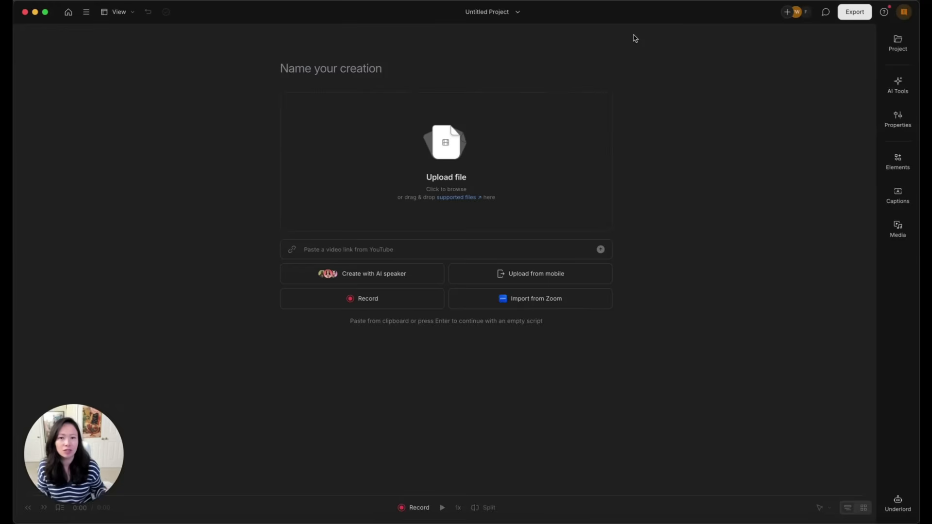
Upload IMG_8222.MOV from Finder into the new project to start its transcription
left_click(565, 180)
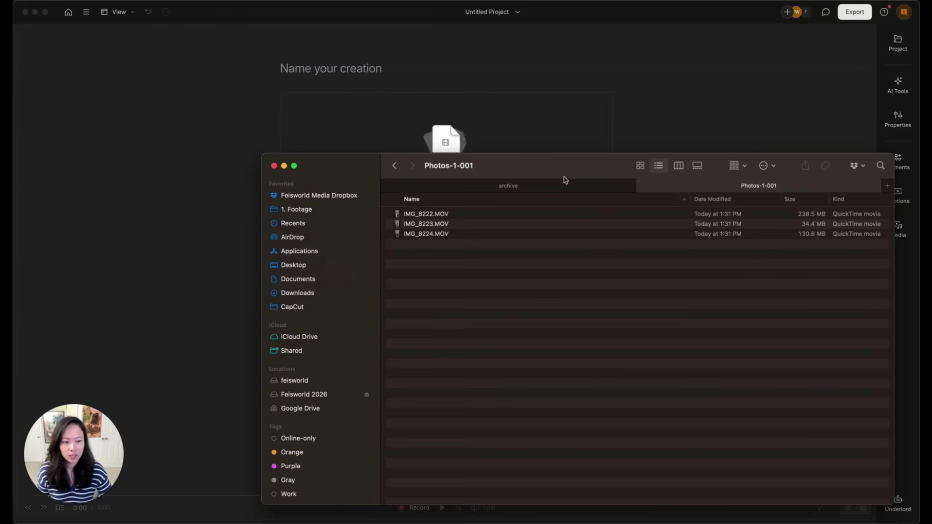
left_click(483, 216)
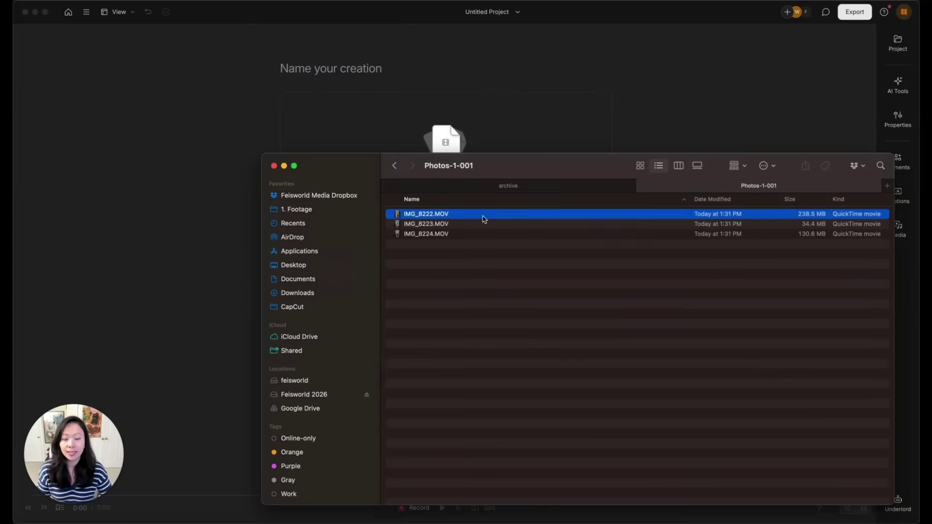
left_click_drag(536, 159, 498, 159)
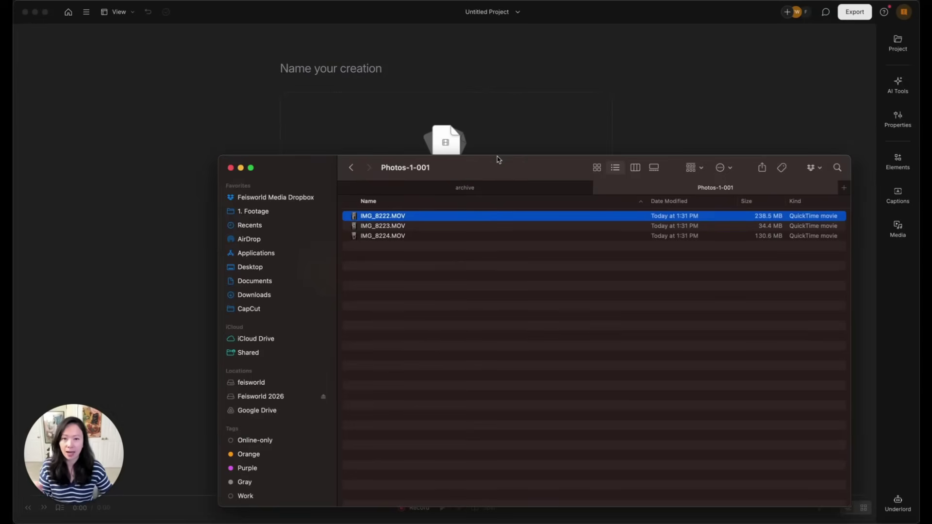
left_click_drag(438, 176, 581, 166)
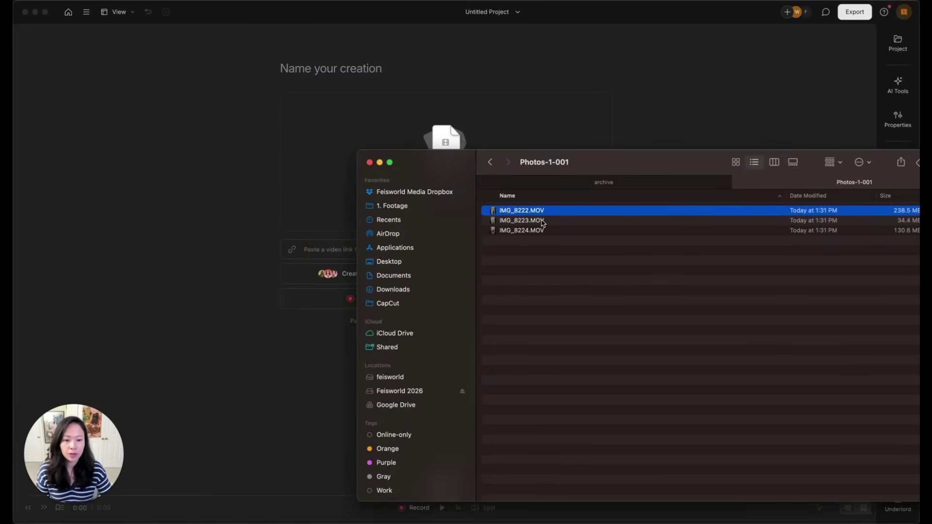
left_click_drag(522, 210, 343, 97)
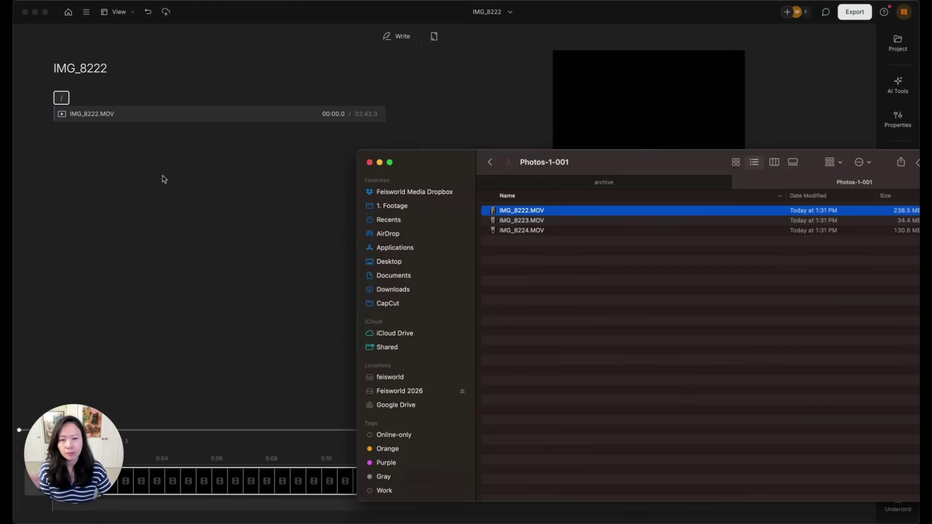
Preview IMG_8224.MOV and drag it into the script below the first clip
left_click(554, 234)
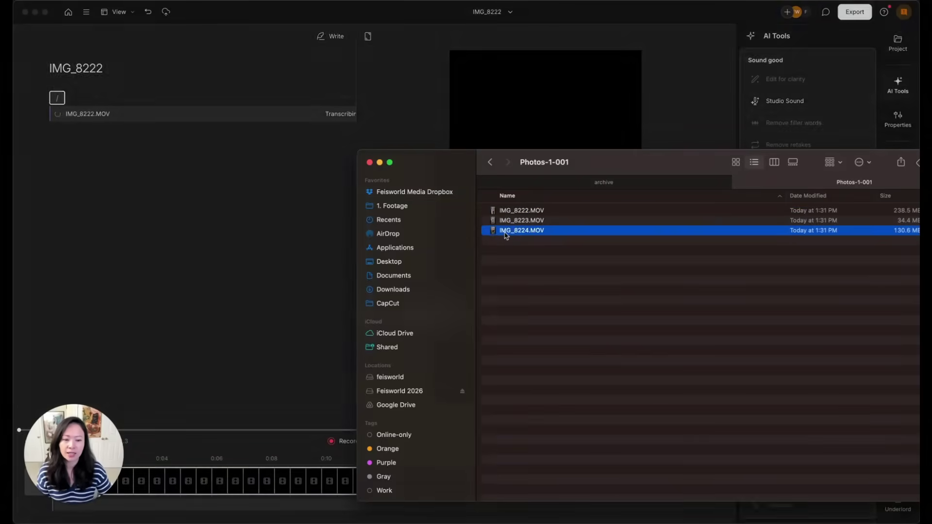
key("space")
key("space")
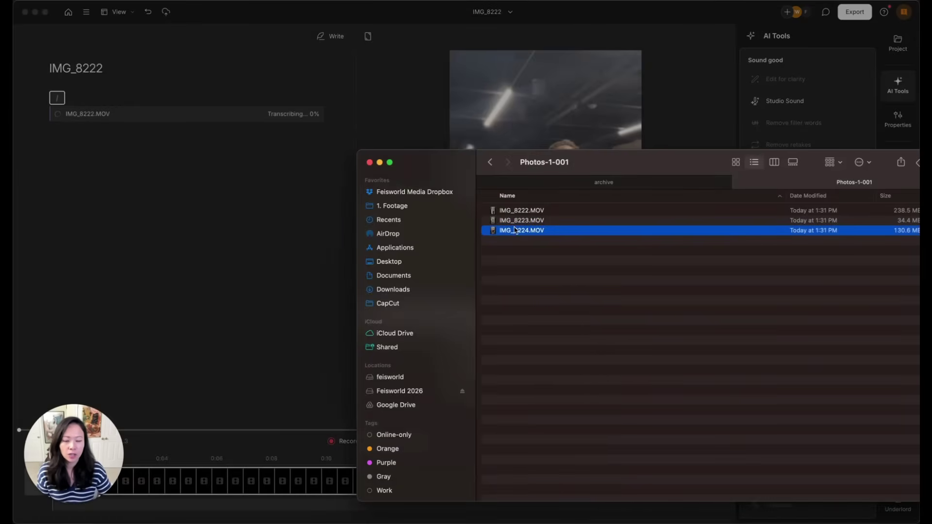
left_click_drag(515, 230, 130, 165)
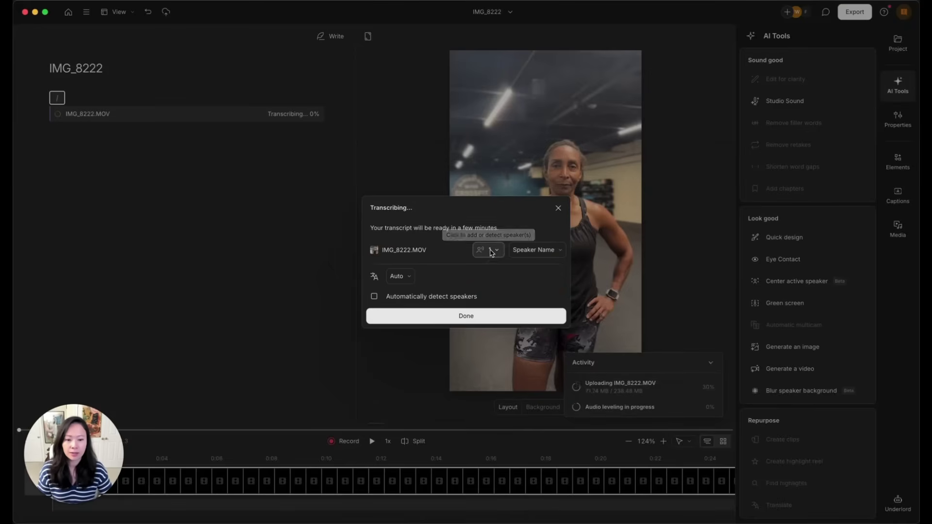
Transcribe IMG_8222.MOV as a conversation with 2 speakers
left_click(491, 251)
left_click(518, 320)
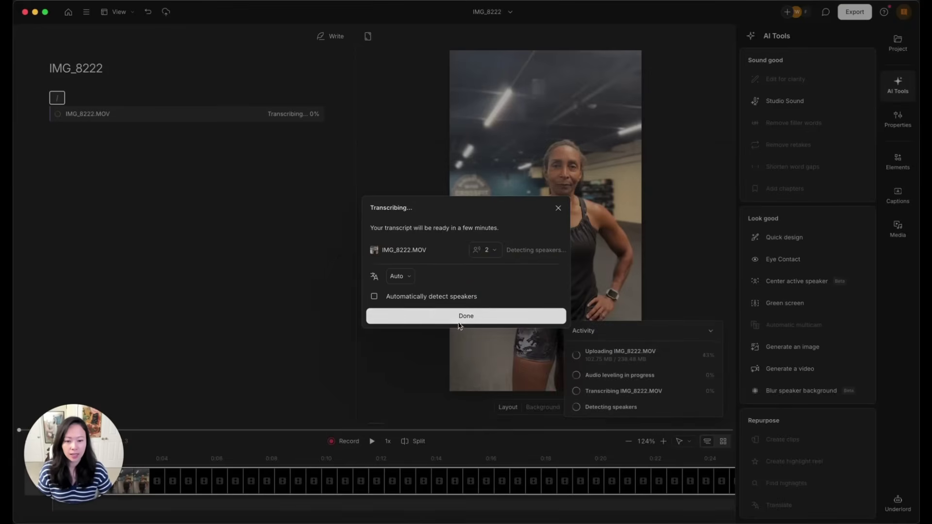
left_click(475, 318)
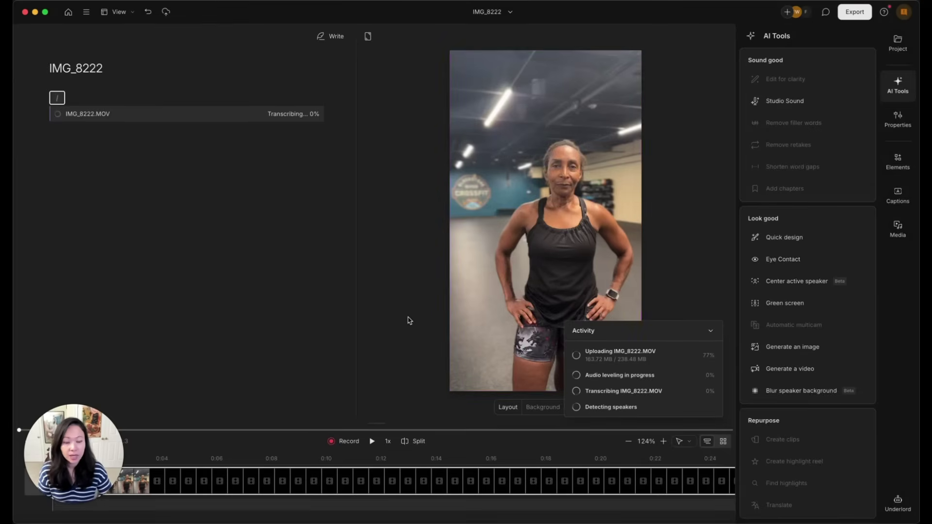
Drag IMG_8224.MOV from Finder into the script and dismiss its transcription settings
key("super+Tab")
left_click_drag(483, 230, 192, 160)
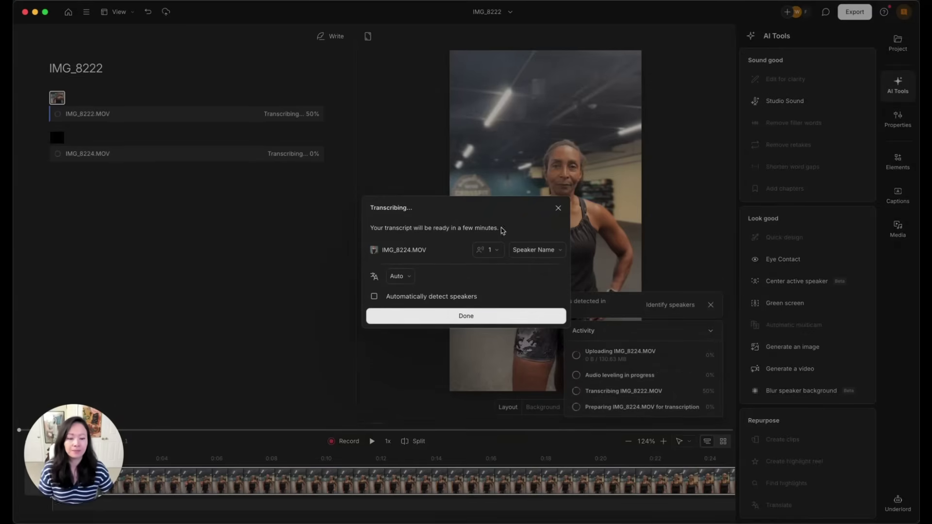
key("Escape")
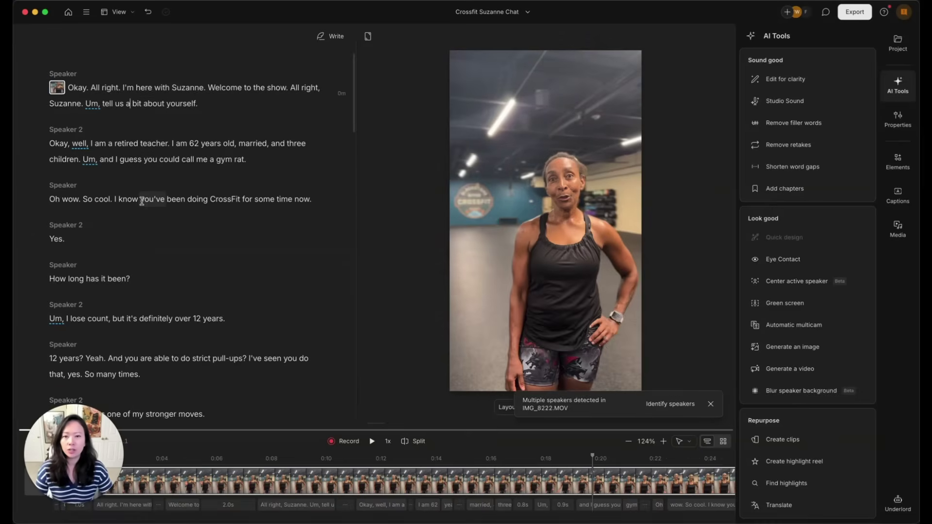
Reopen Edit for clarity and move the edit intensity from Low back to Medium
scroll(142, 201, "down", 10)
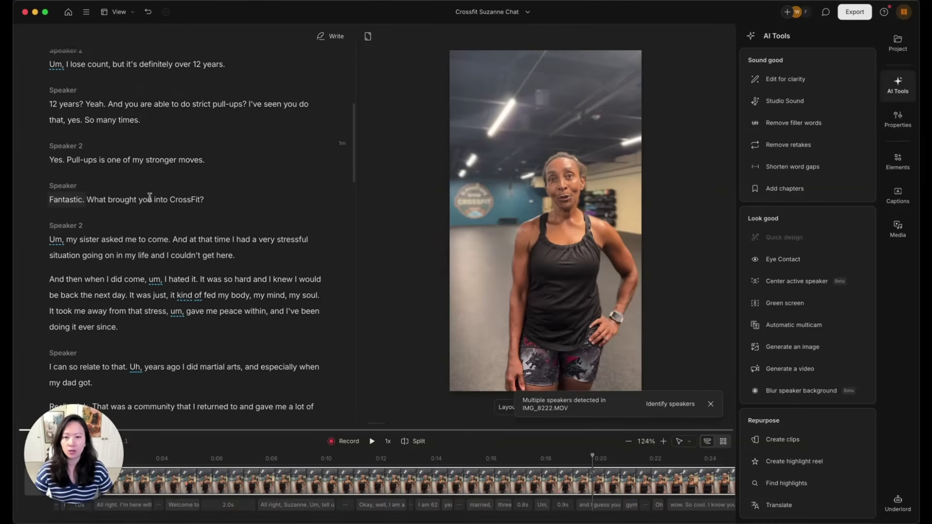
scroll(150, 196, "down", 2)
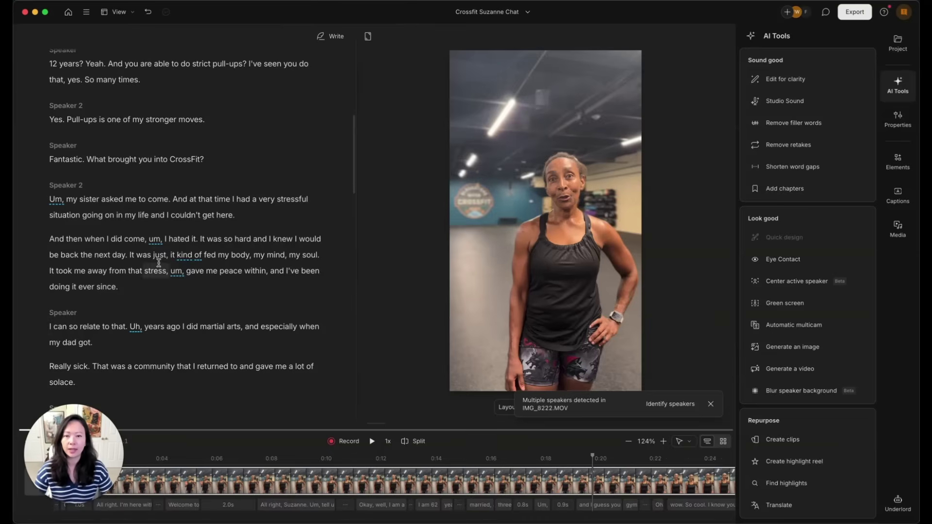
scroll(175, 268, "down", 6)
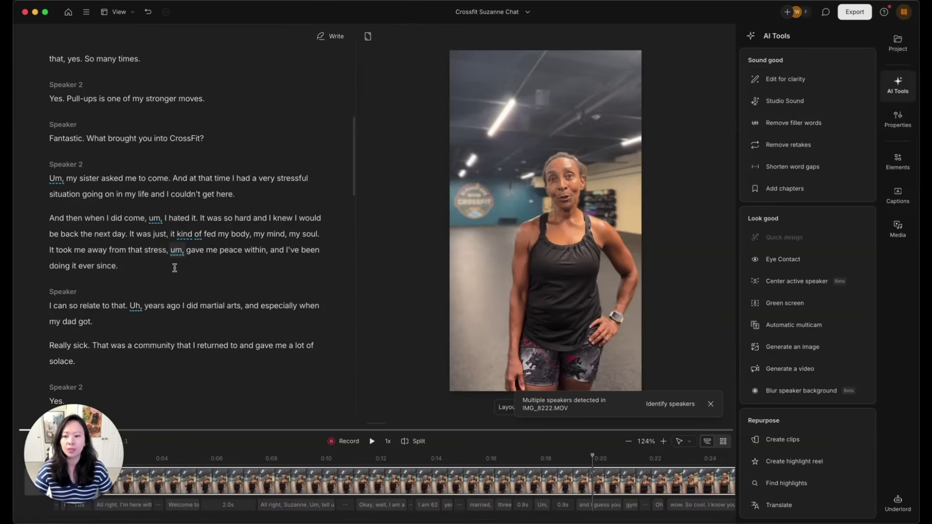
scroll(125, 194, "down", 7)
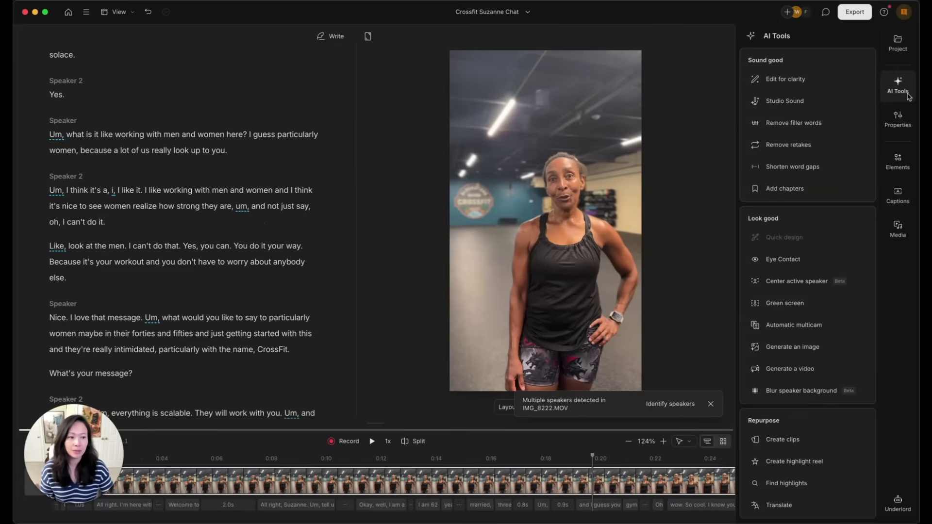
mouse_move(799, 86)
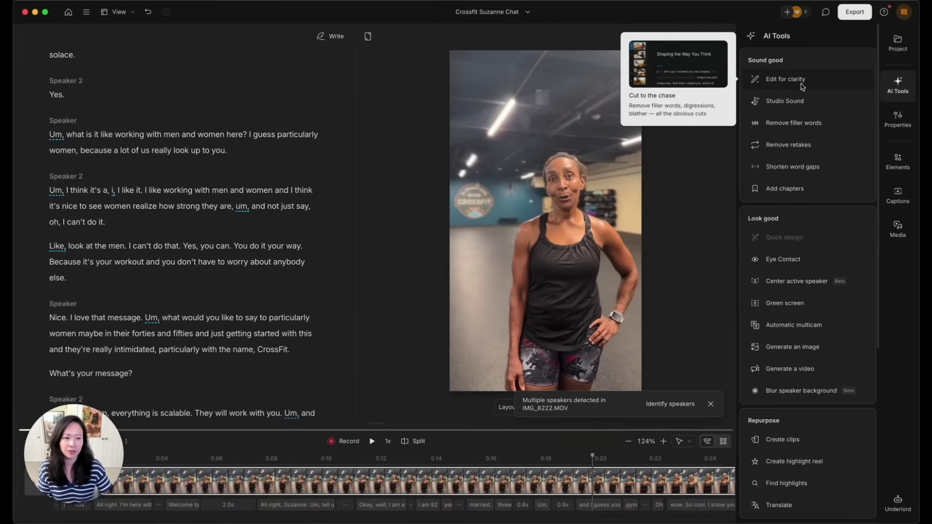
left_click(820, 83)
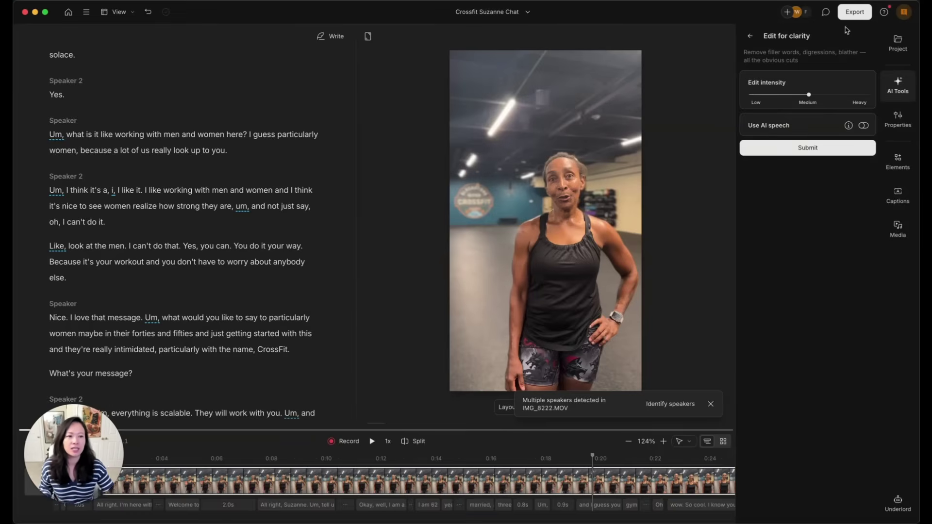
left_click_drag(808, 94, 745, 97)
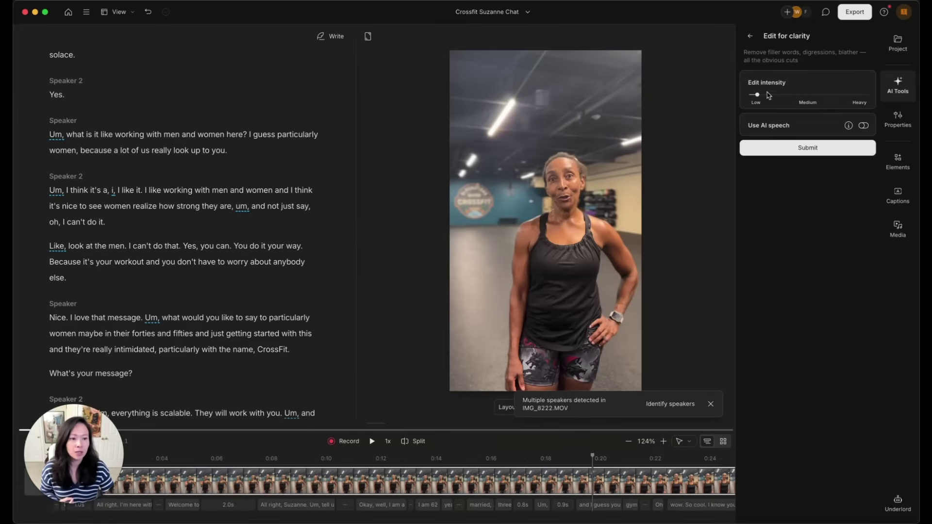
left_click_drag(756, 95, 808, 96)
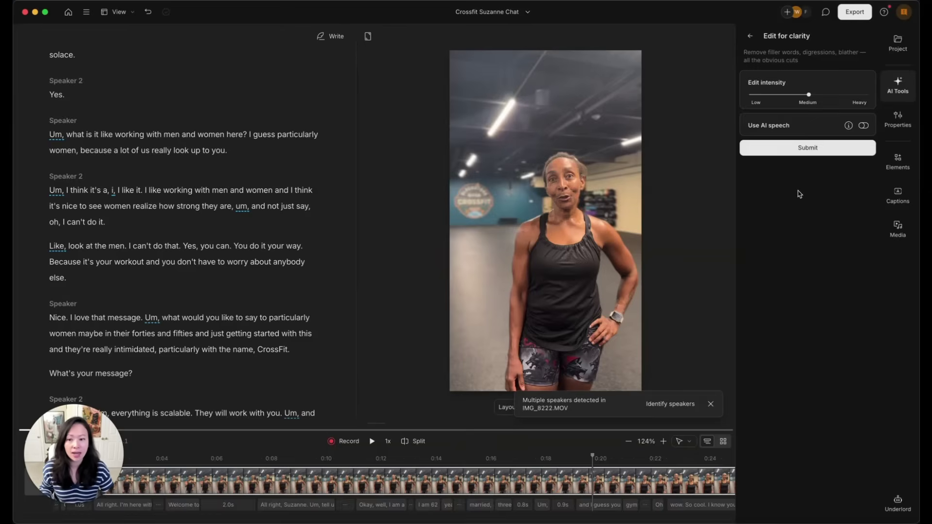
left_click_drag(63, 463, 840, 457)
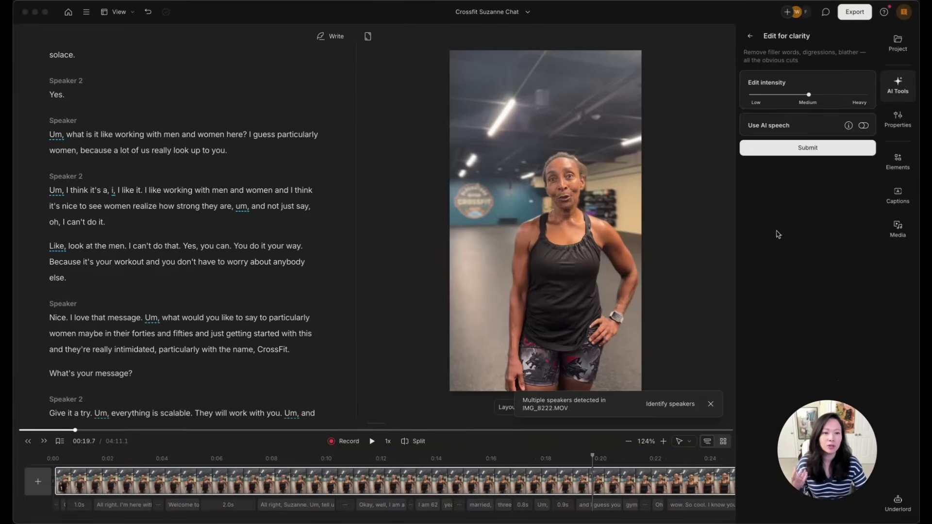
Submit the medium clarity edit, review its 43 edits, and confirm with Done
left_click(816, 148)
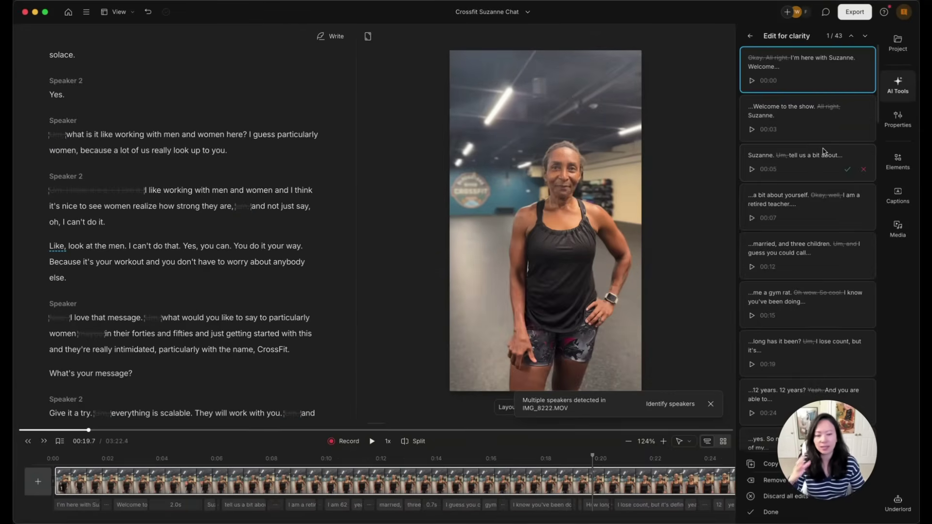
mouse_move(785, 64)
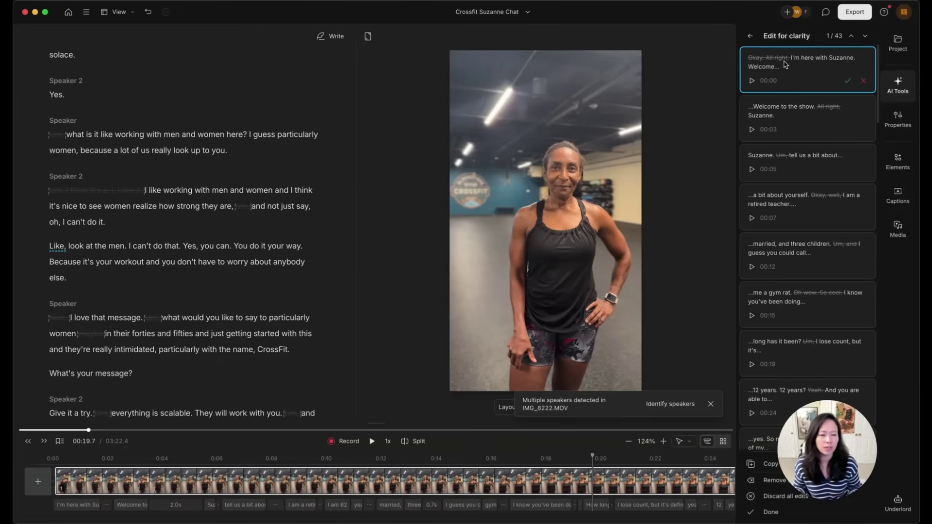
left_click_drag(810, 448, 365, 110)
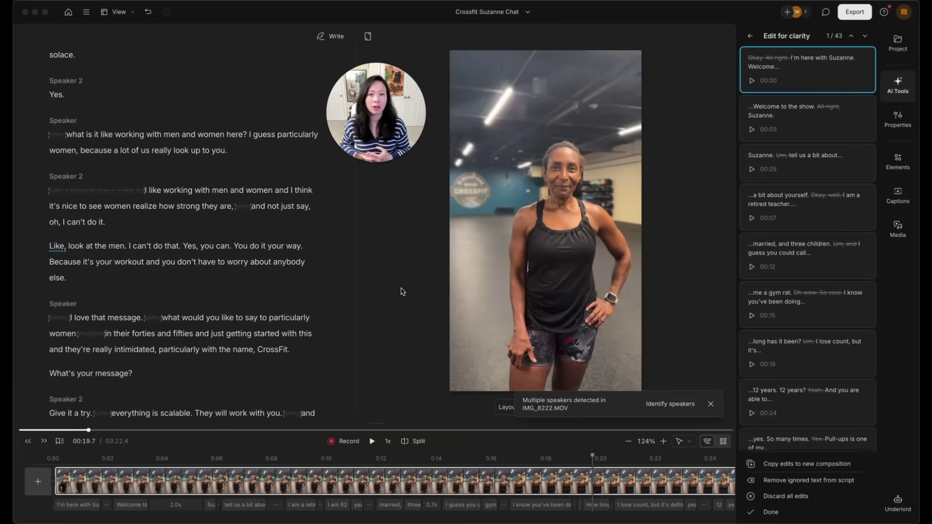
left_click(749, 36)
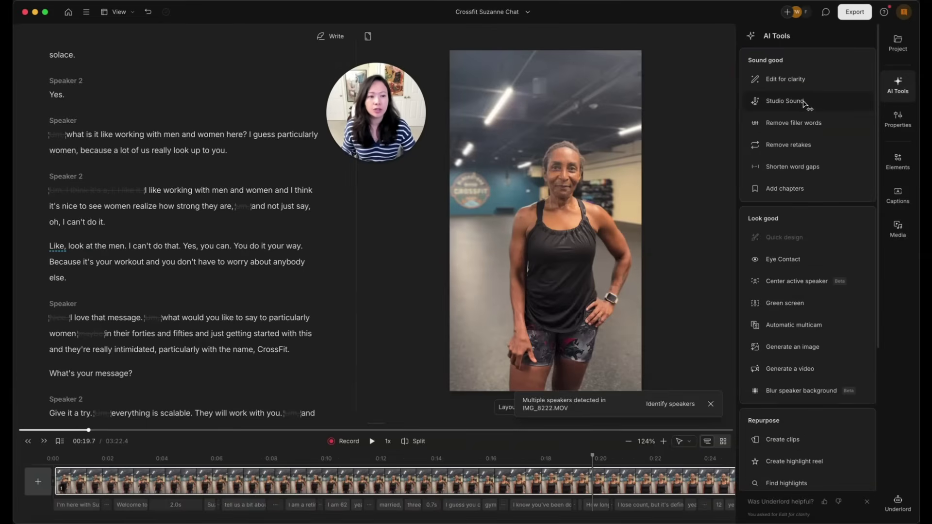
Apply Studio Sound to the interview and wait for audio leveling to finish
left_click(800, 102)
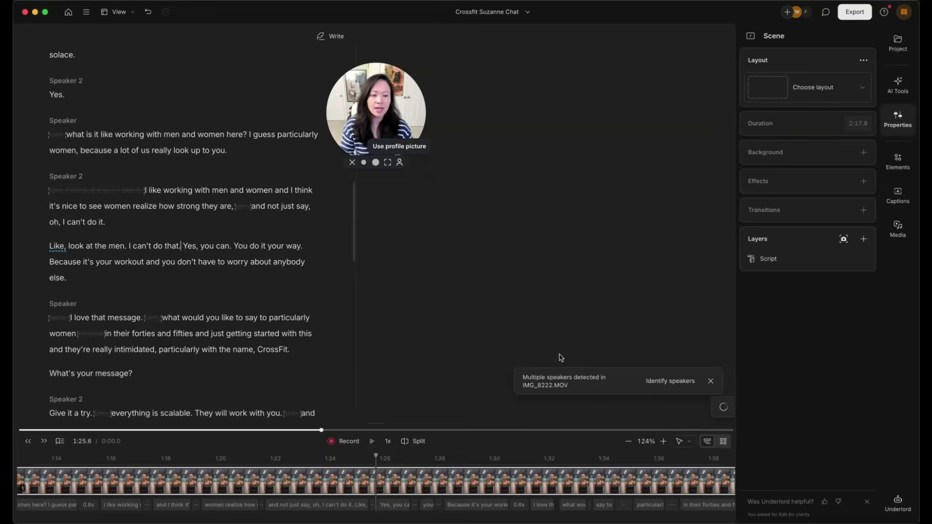
left_click(723, 407)
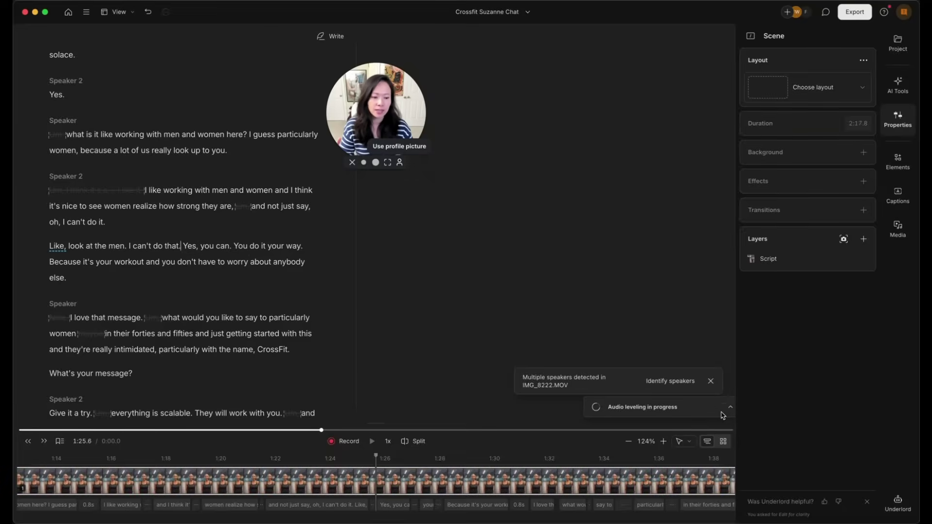
left_click(645, 413)
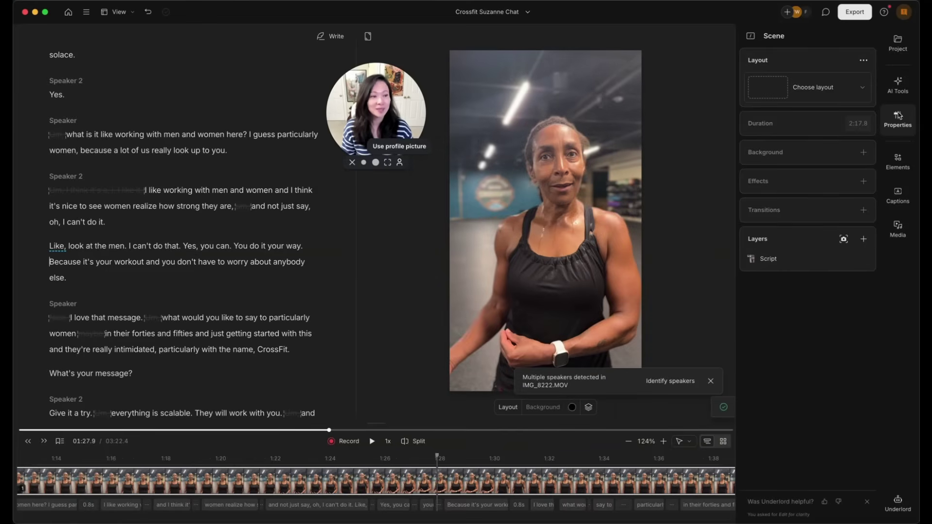
Check the clip's Studio Sound intensity settings, now 83%, then return to AI tools
left_click(897, 85)
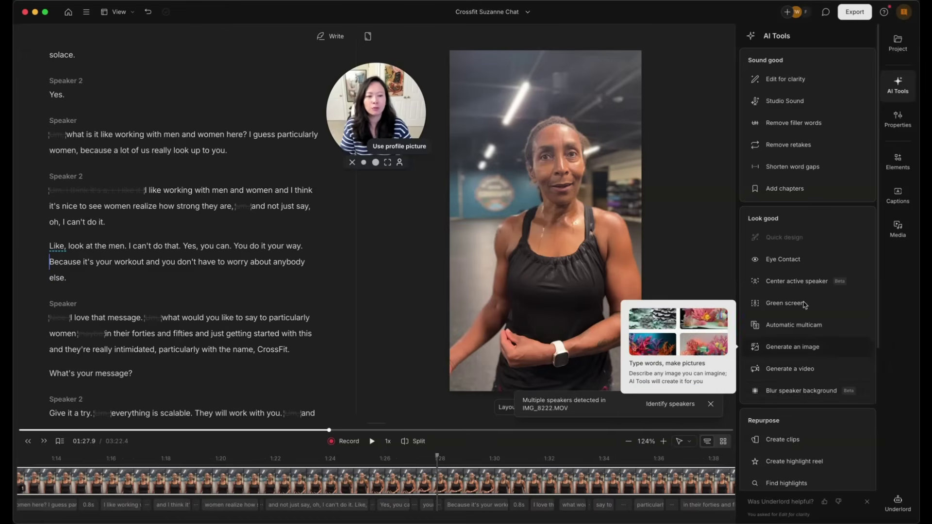
left_click(802, 102)
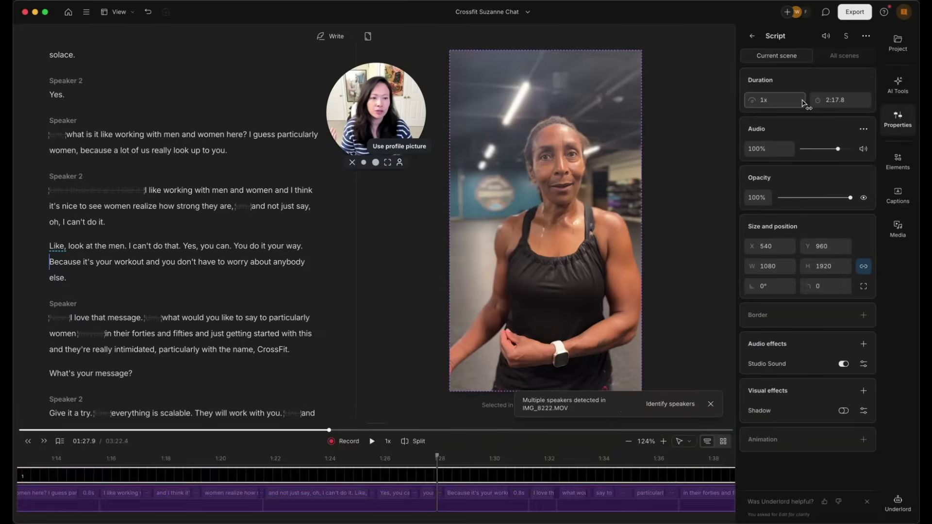
left_click(864, 365)
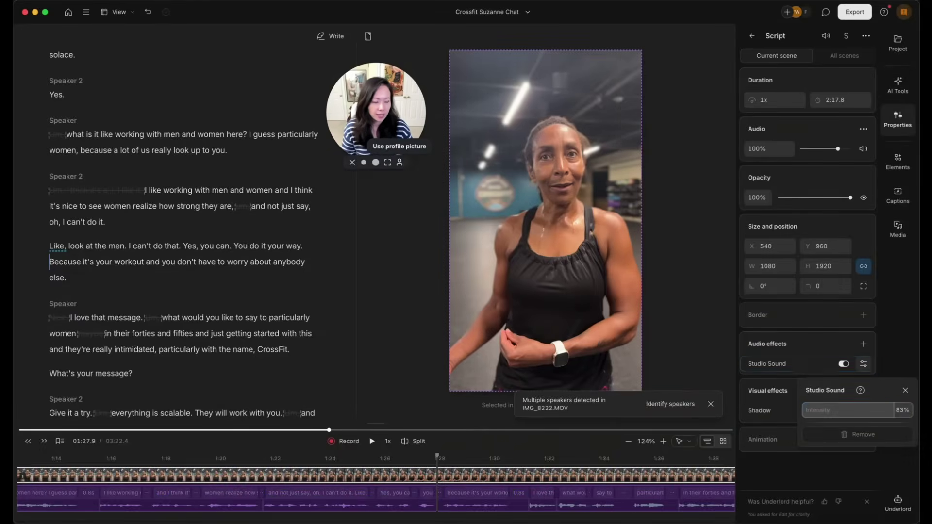
left_click(897, 85)
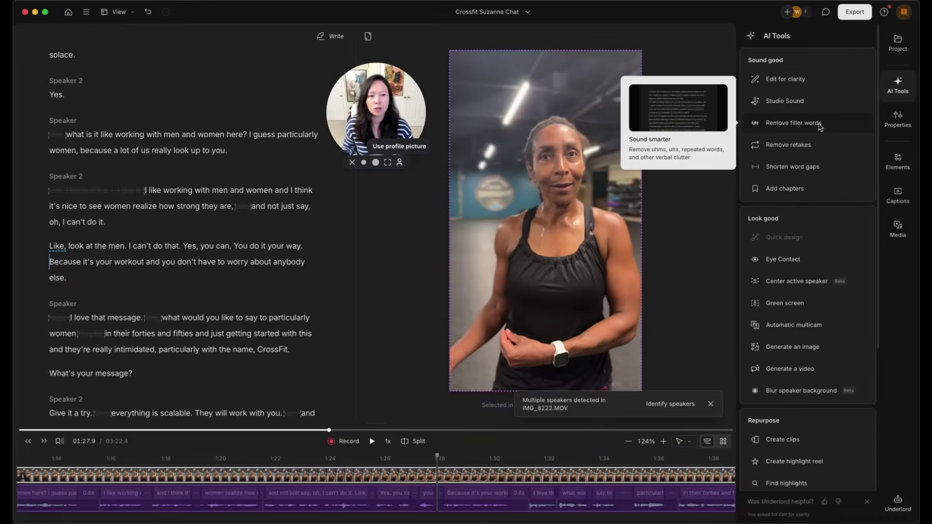
Find all 27 filler words and cut them with Avoid harsh cuts on, trimming the clip to 03:21.7
left_click(818, 125)
left_click(815, 73)
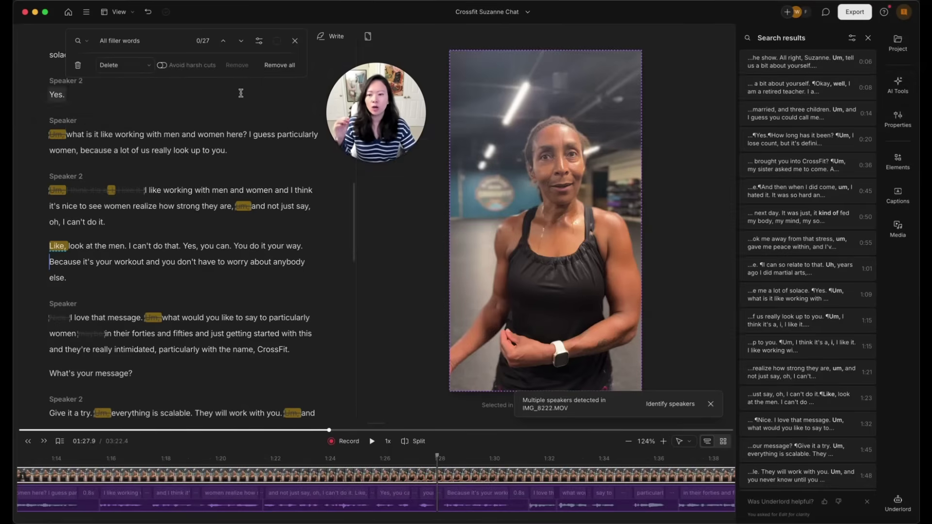
scroll(832, 349, "down", 5)
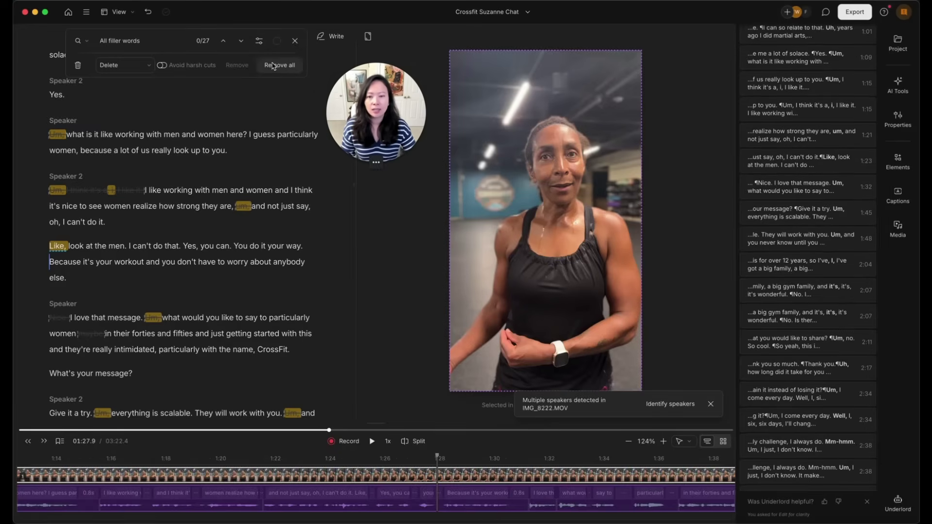
left_click(162, 66)
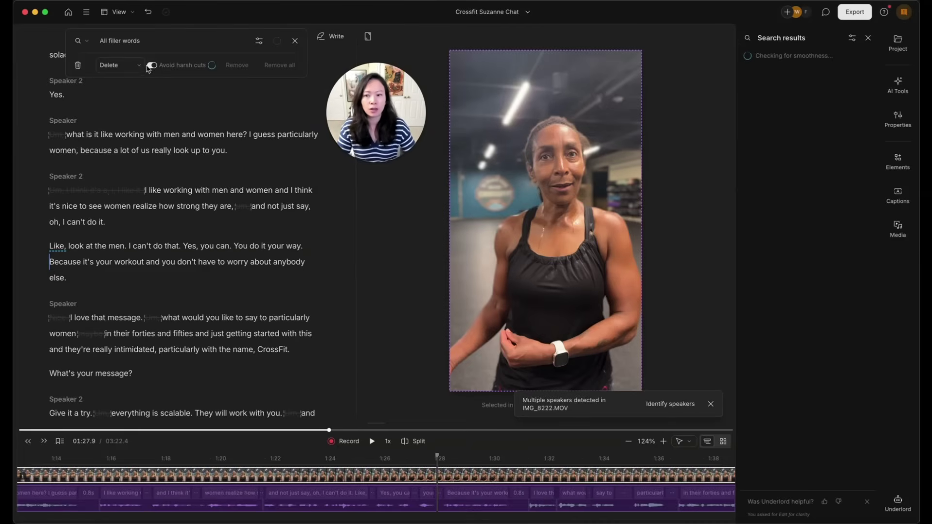
Return to the AI Tools list and look over the Sound good tools
left_click(897, 85)
mouse_move(815, 145)
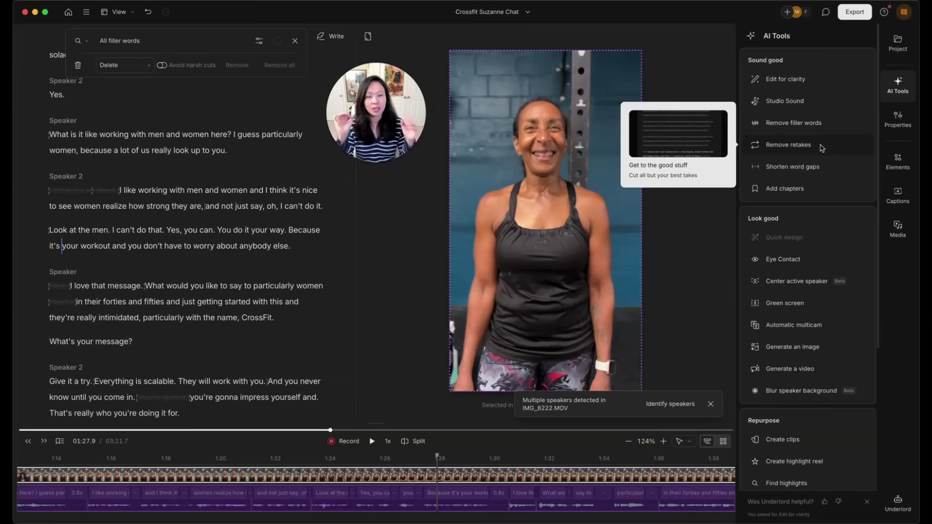
Cap all 31 word gaps longer than 0.5s at 0.5s, bringing the clip to 03:08.5
left_click(829, 168)
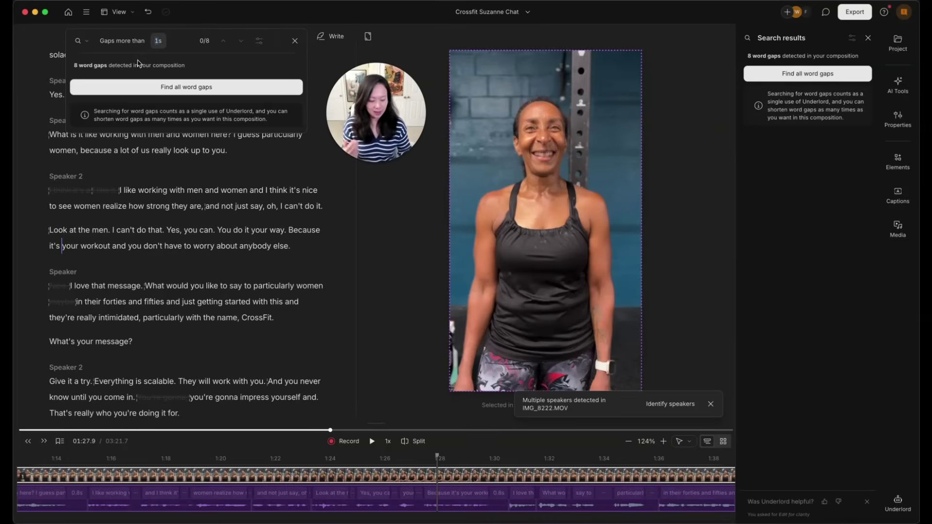
key("BackSpace")
type("0.5")
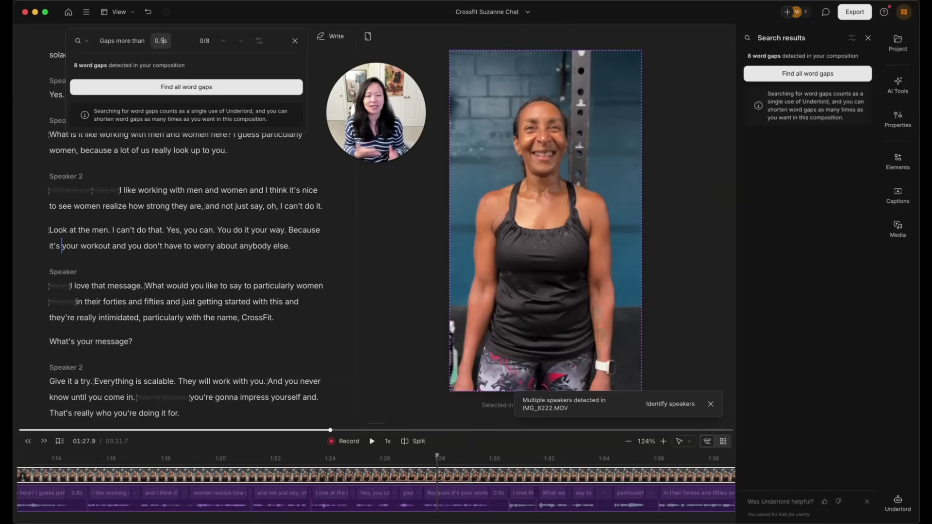
left_click(225, 87)
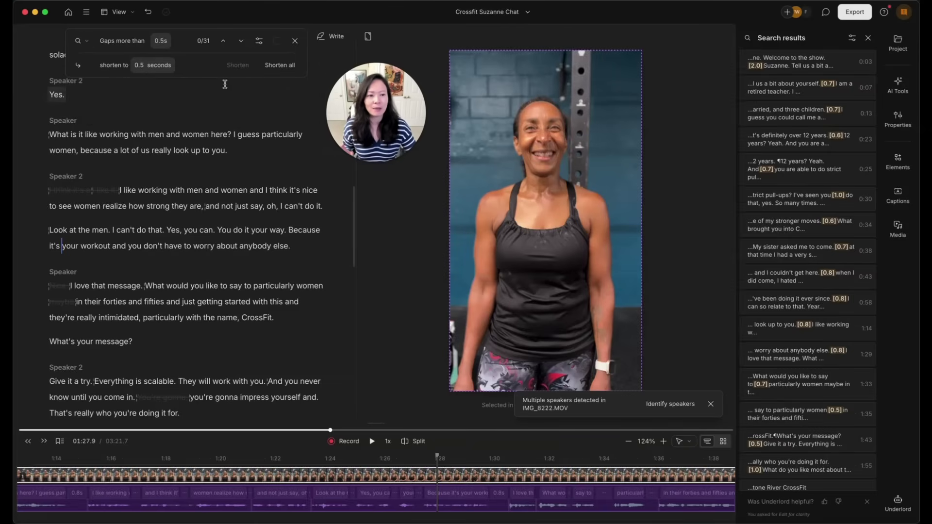
scroll(807, 246, "down", 5)
scroll(806, 246, "down", 5)
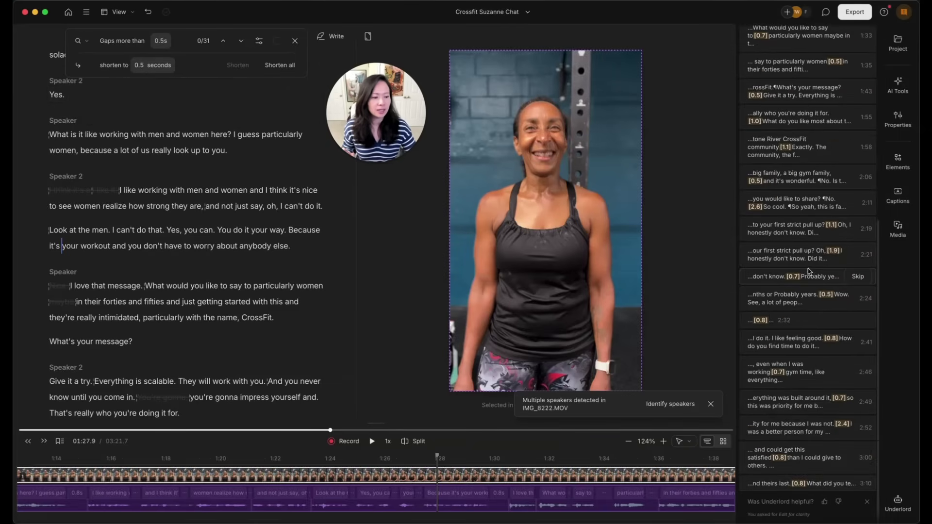
left_click(284, 66)
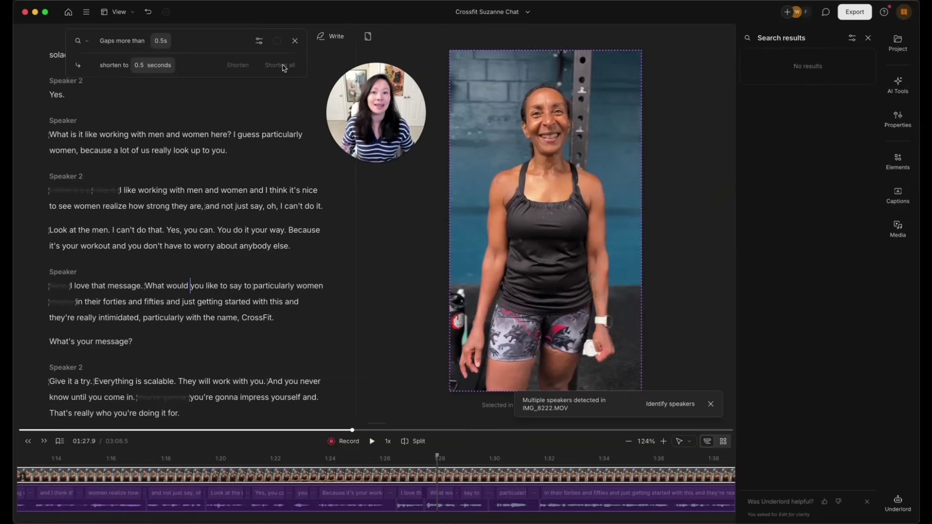
Go back to the AI Tools list with the clip now at 03:08.5
left_click(897, 85)
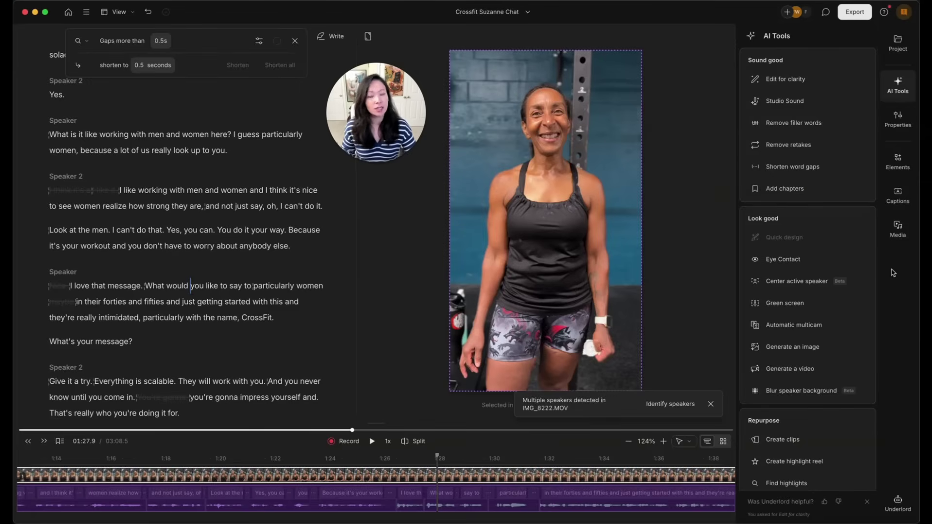
Caption the interview in the Modern yellow style, applied to all scenes
left_click(900, 202)
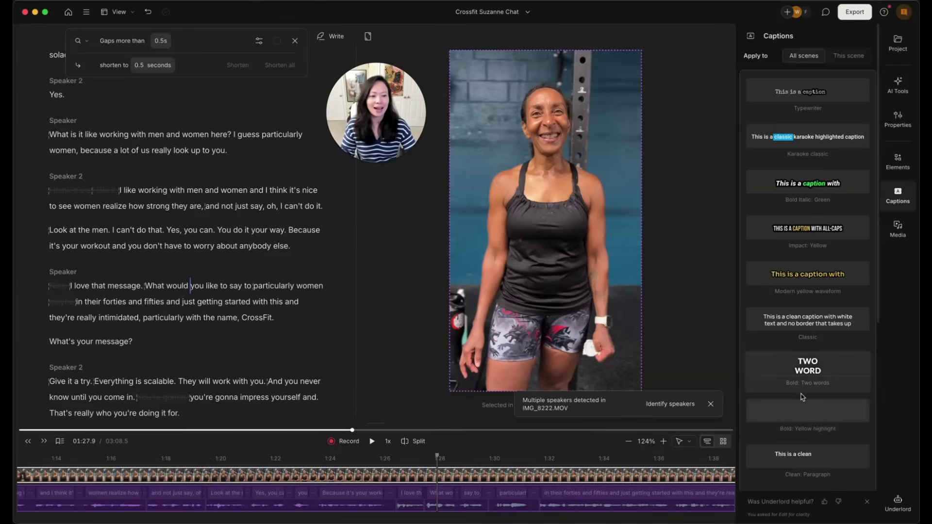
scroll(804, 395, "down", 6)
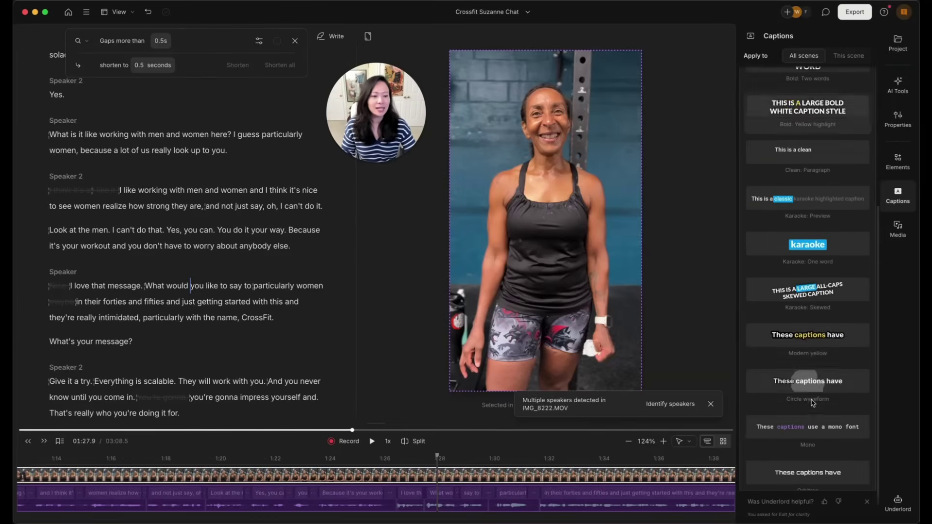
left_click(831, 339)
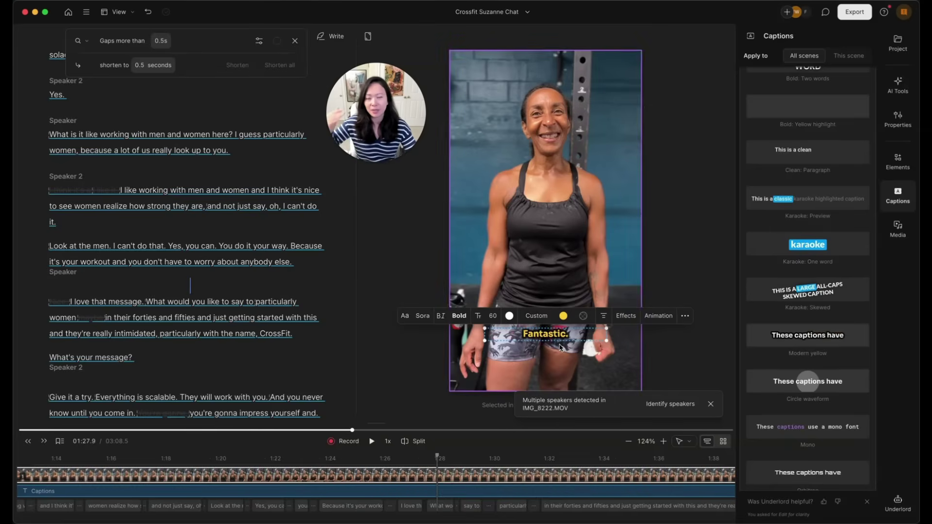
key("Escape")
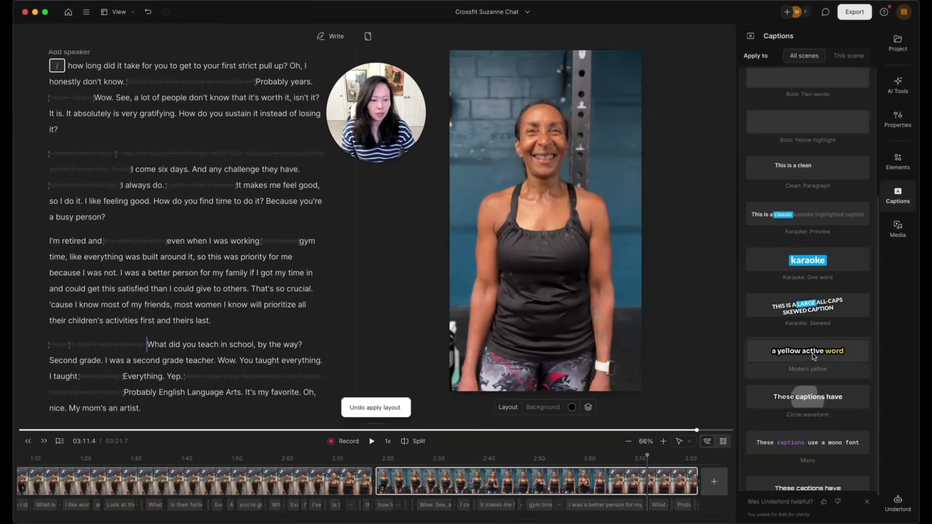
left_click(814, 357)
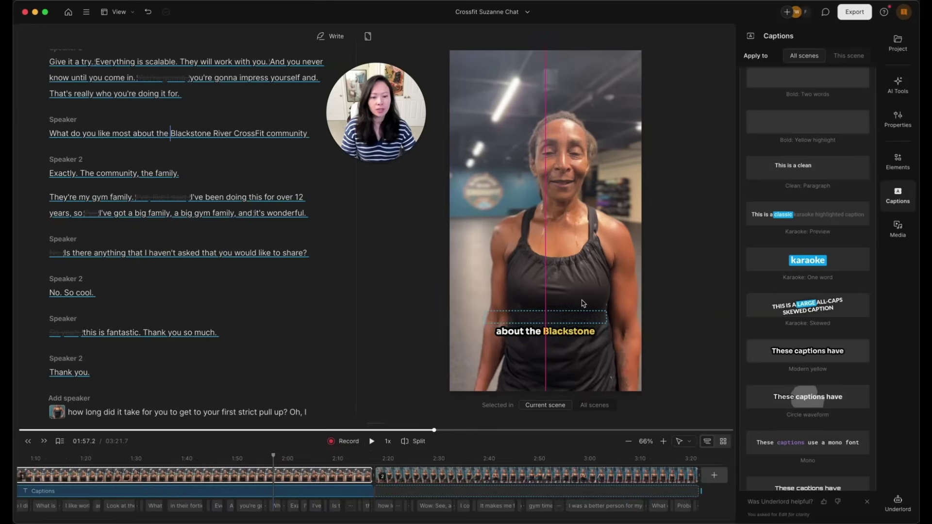
Drag the caption box so it sits across the speaker's chest near mid-frame
left_click_drag(583, 304, 584, 297)
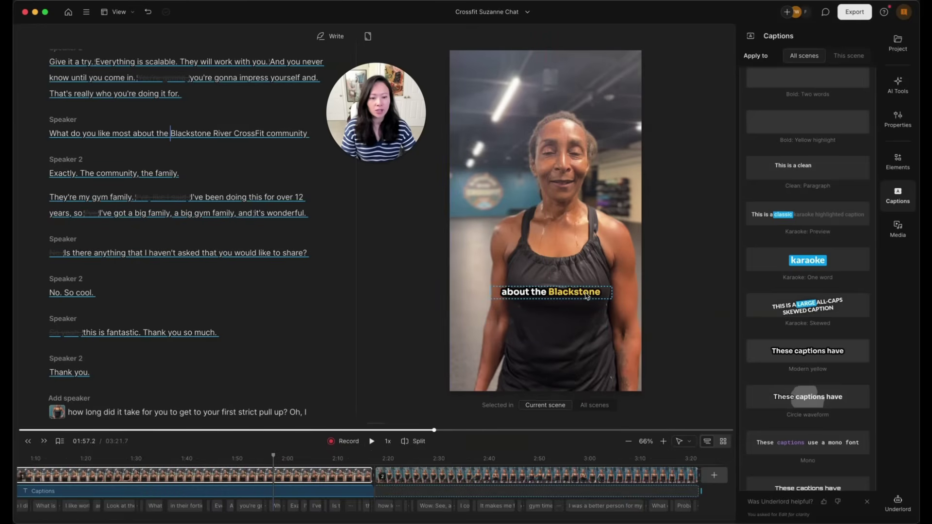
left_click(584, 297)
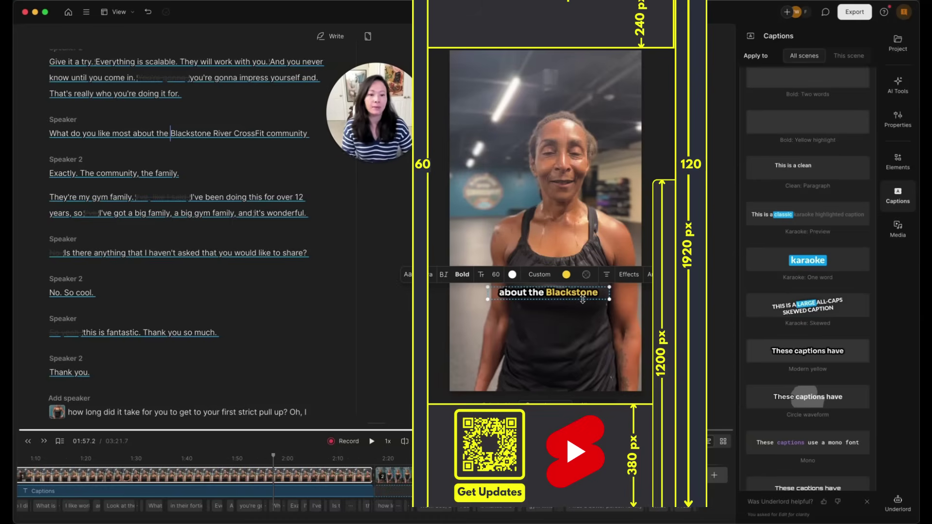
key("Escape")
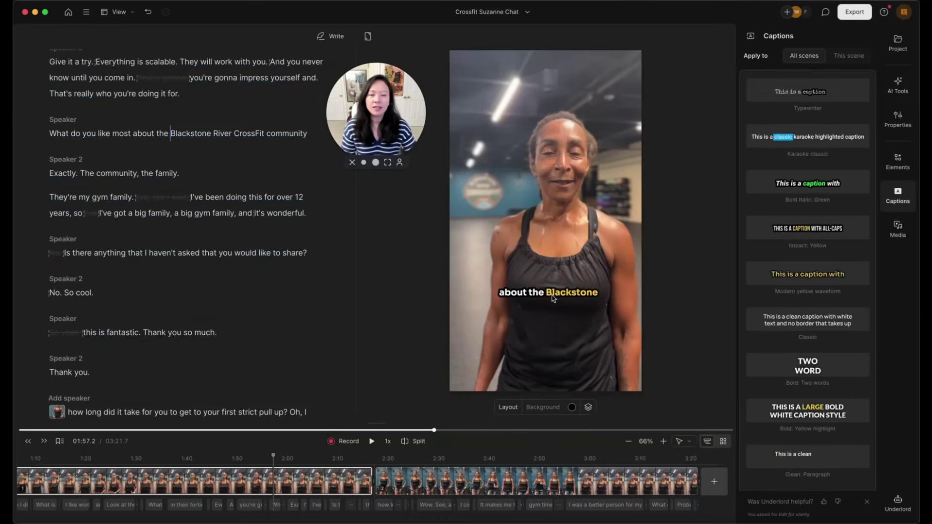
mouse_move(554, 299)
left_mouse_down()
mouse_move(566, 255)
mouse_move(569, 315)
mouse_move(557, 314)
left_mouse_up()
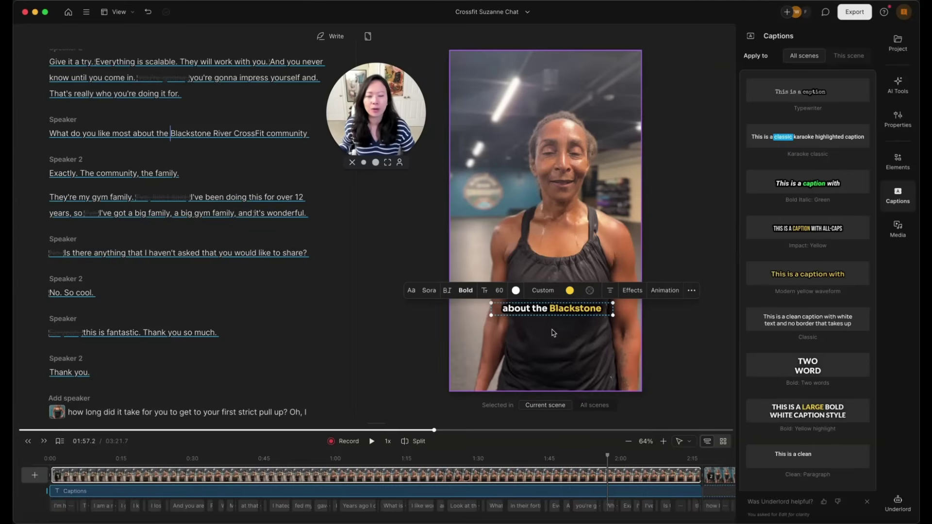
left_click_drag(573, 313, 573, 310)
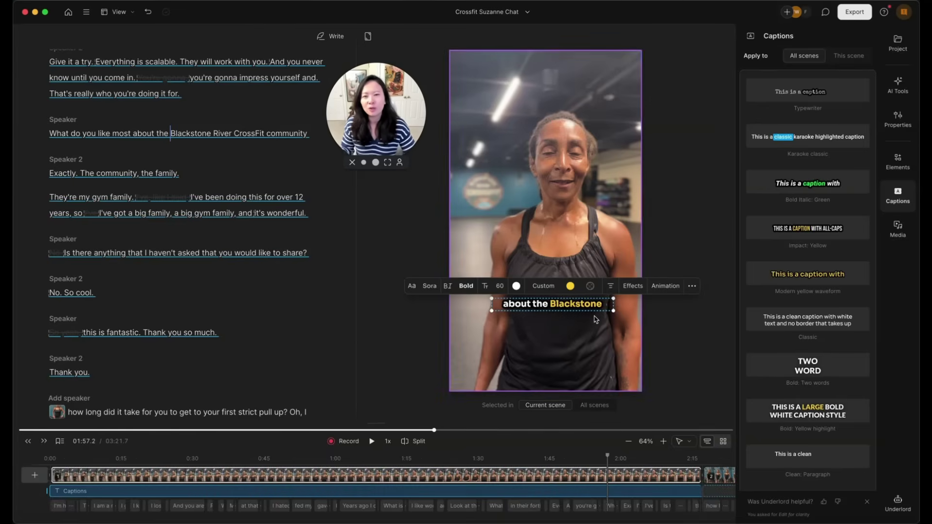
Scroll the transcript up to review the earlier lines
scroll(174, 135, "up", 5)
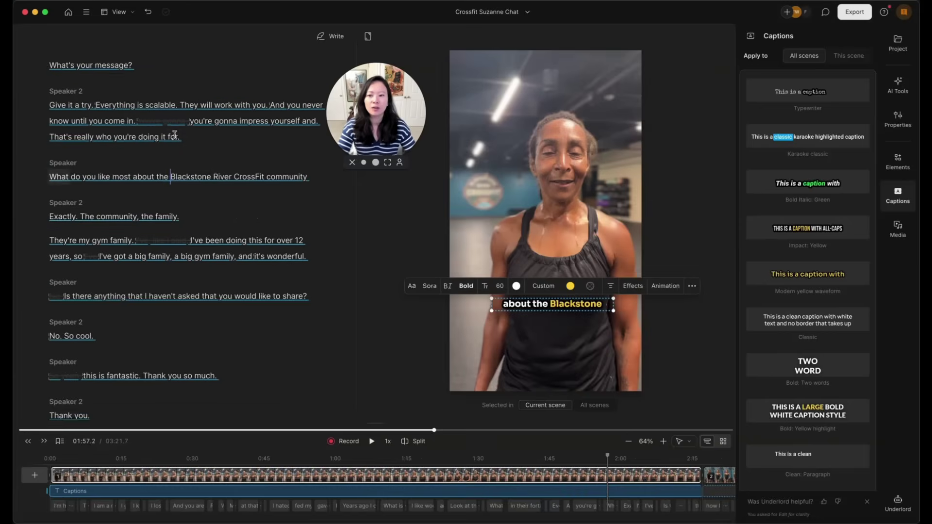
scroll(175, 136, "up", 15)
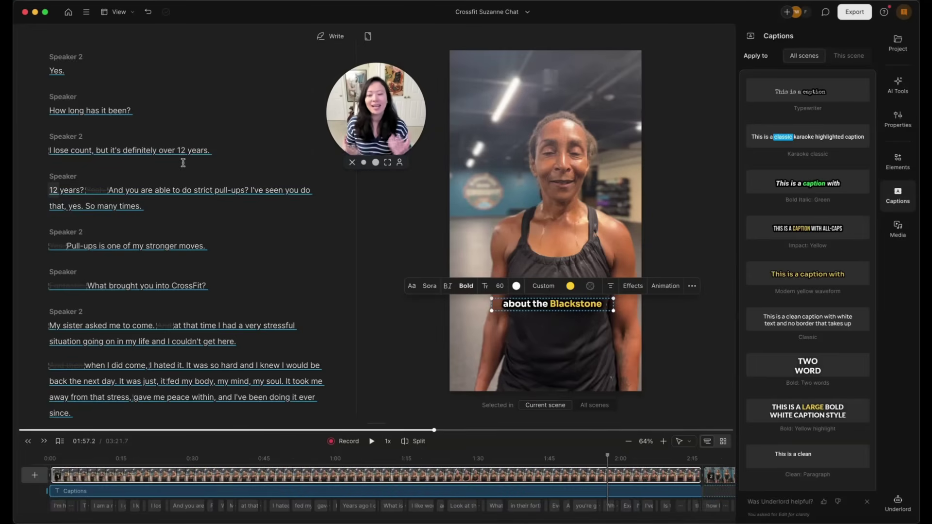
Publish the video as a web link and start downloading 'Crossfit Suzanne Chat.mp4'
left_click(851, 13)
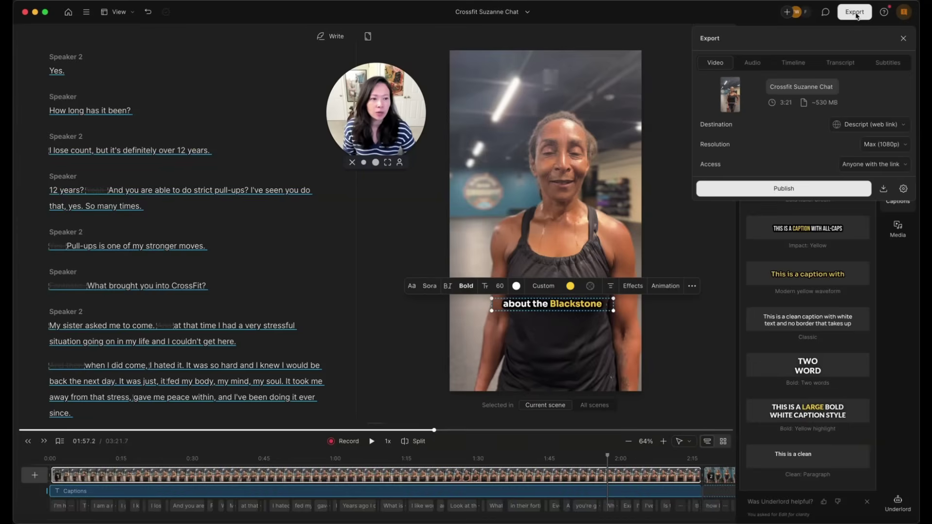
left_click(775, 194)
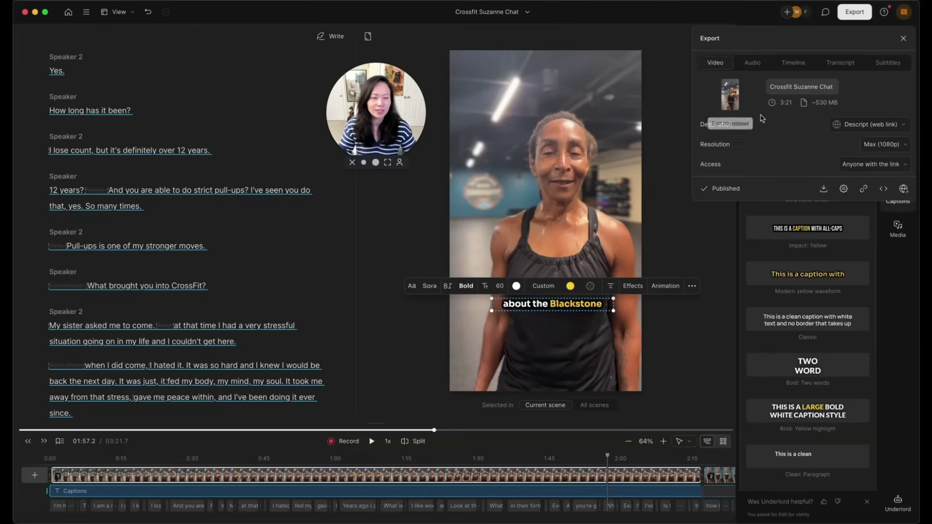
left_click(823, 190)
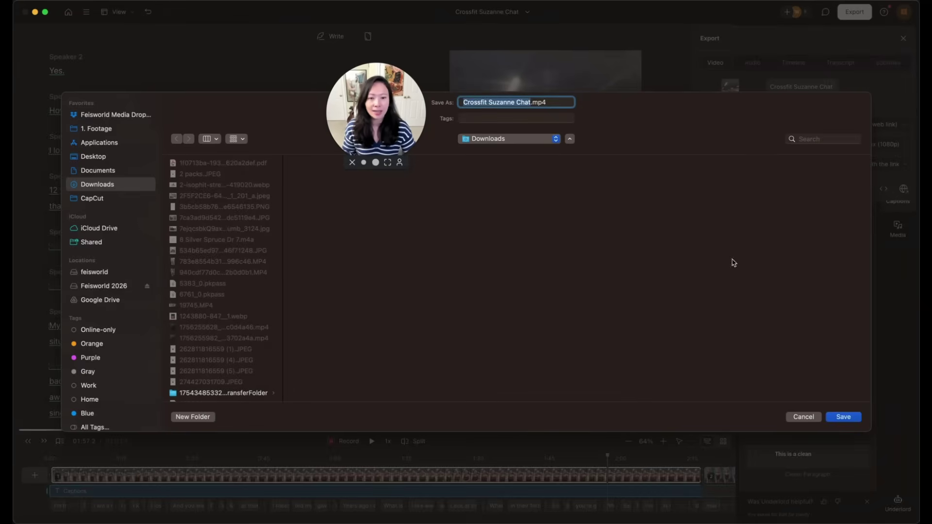
Save 'Crossfit Suzanne Chat.mp4' to Downloads and confirm the Max 1080p export resolution
left_click(803, 417)
left_click(903, 145)
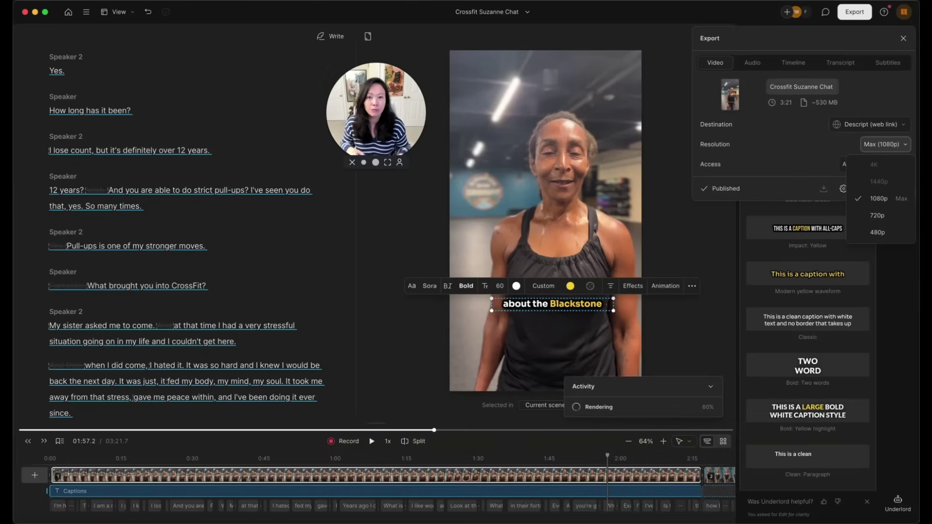
Copy the share link and embed HTML, then view the captioned 3:21 video's share page
left_click(896, 173)
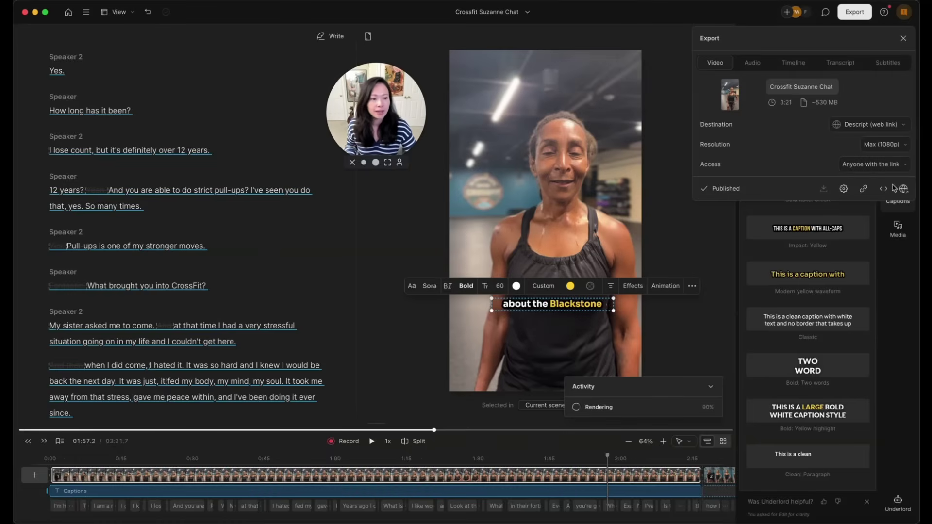
left_click(883, 190)
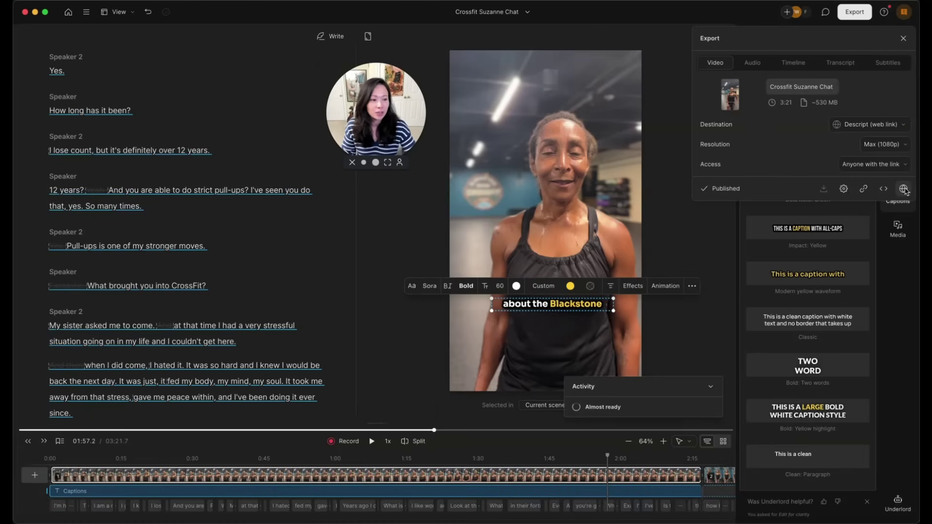
left_click(904, 188)
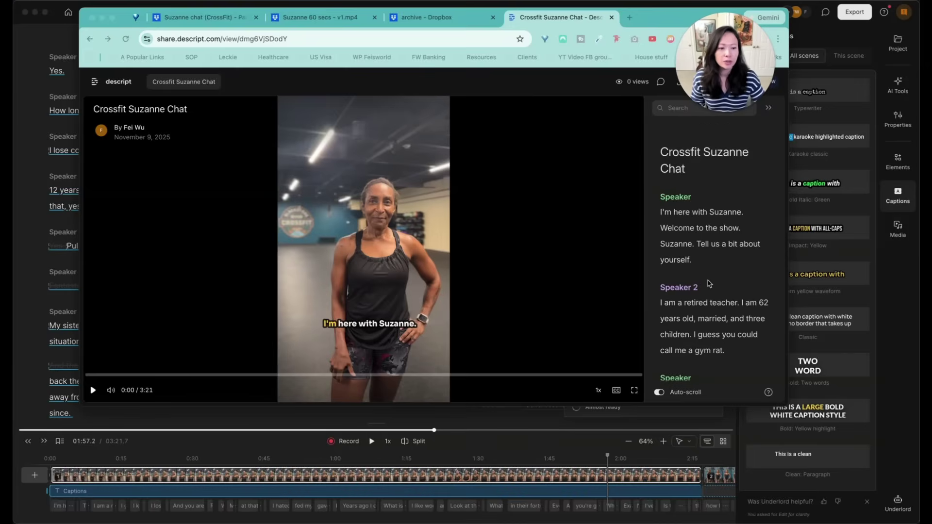
Scroll down through the transcript on the published Descript share page
scroll(711, 291, "down", 5)
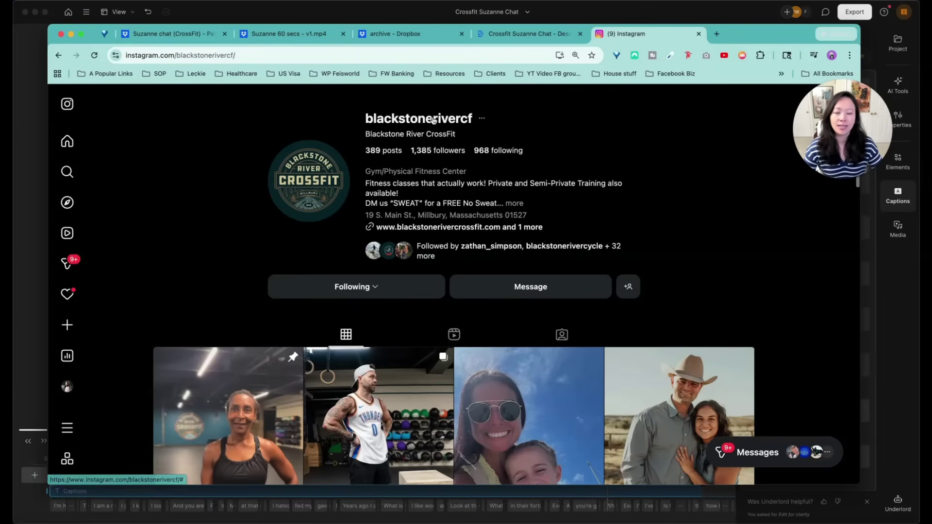
Open the pinned interview reel's insights: 2,456 views, 1,164 accounts reached, 86 interactions
scroll(529, 141, "down", 1)
scroll(267, 263, "down", 5)
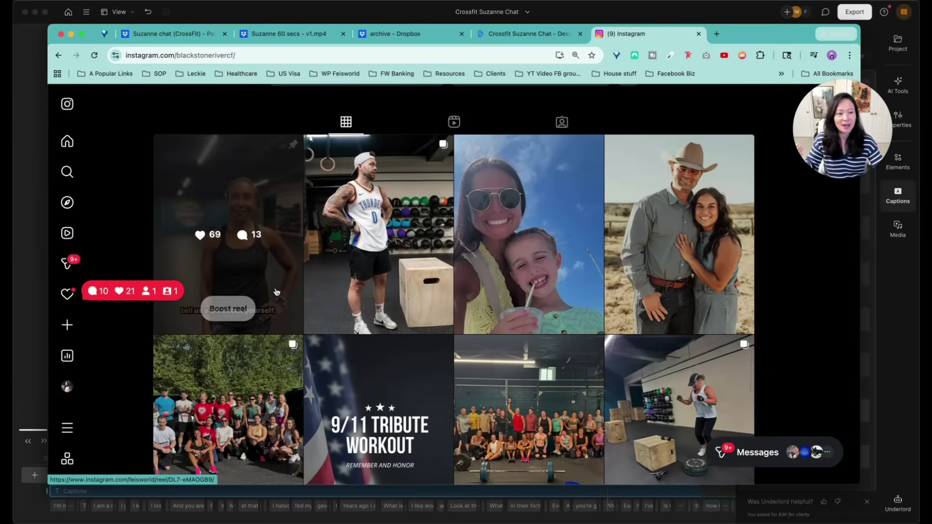
left_click(262, 213)
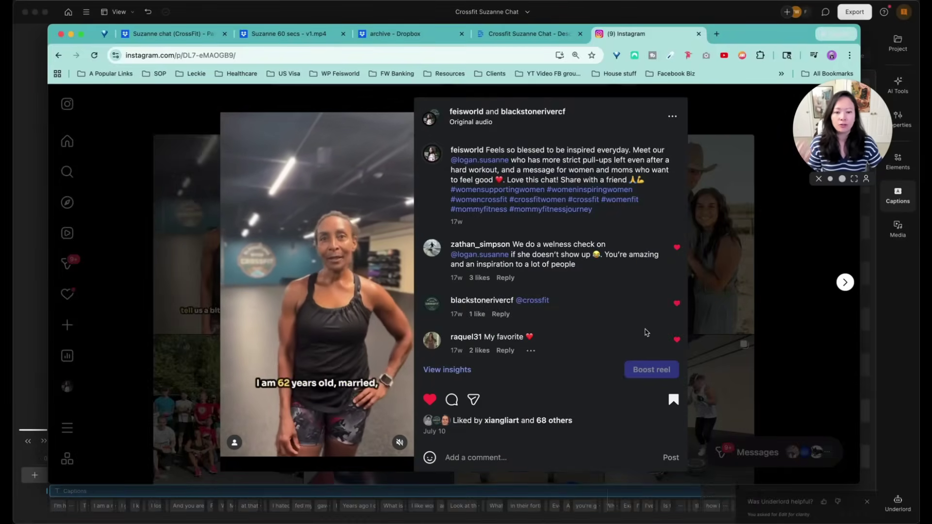
scroll(607, 213, "down", 5)
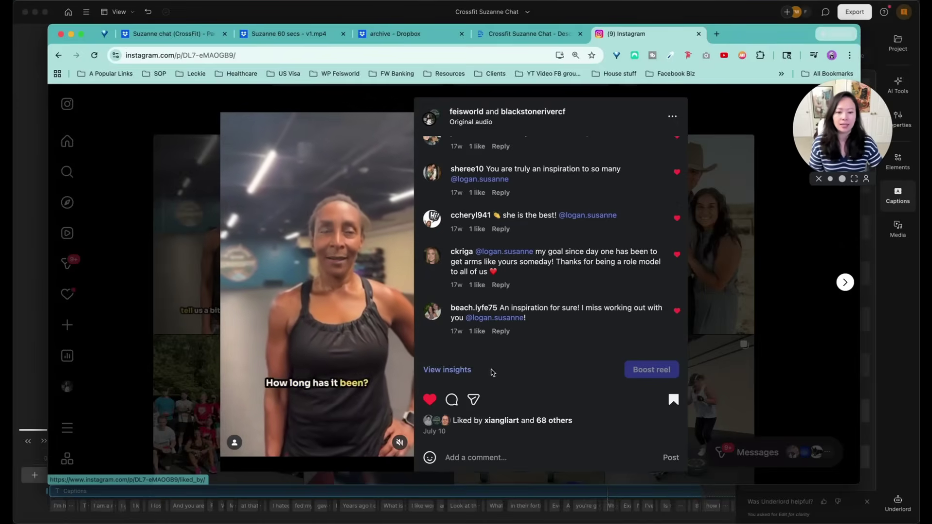
left_click(460, 371)
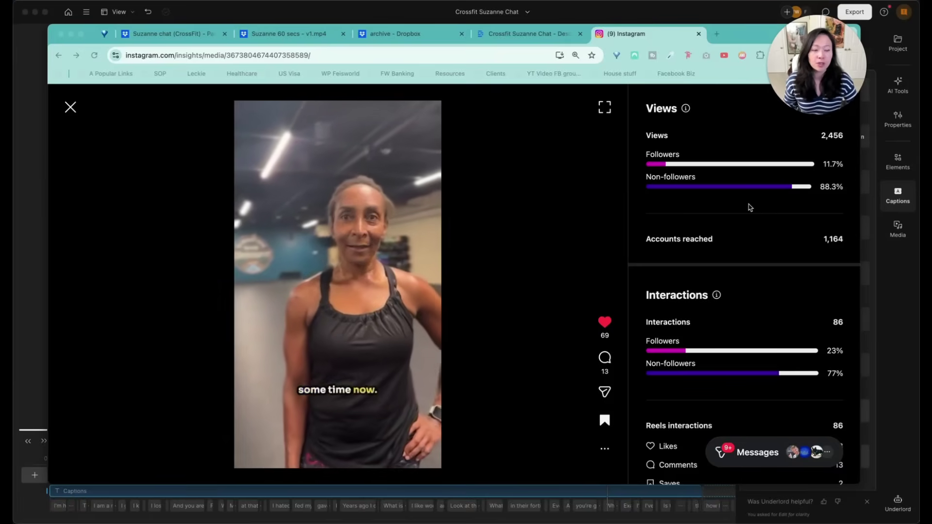
scroll(785, 247, "down", 3)
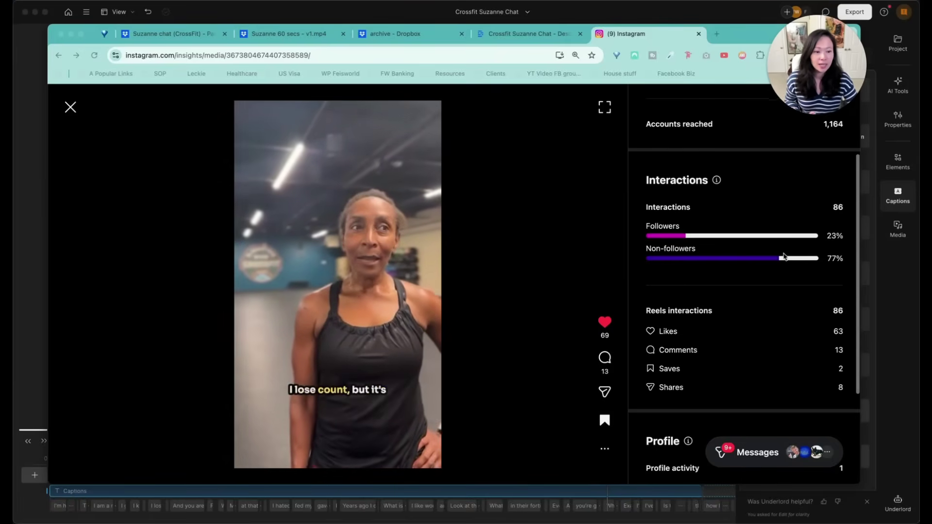
scroll(822, 277, "down", 2)
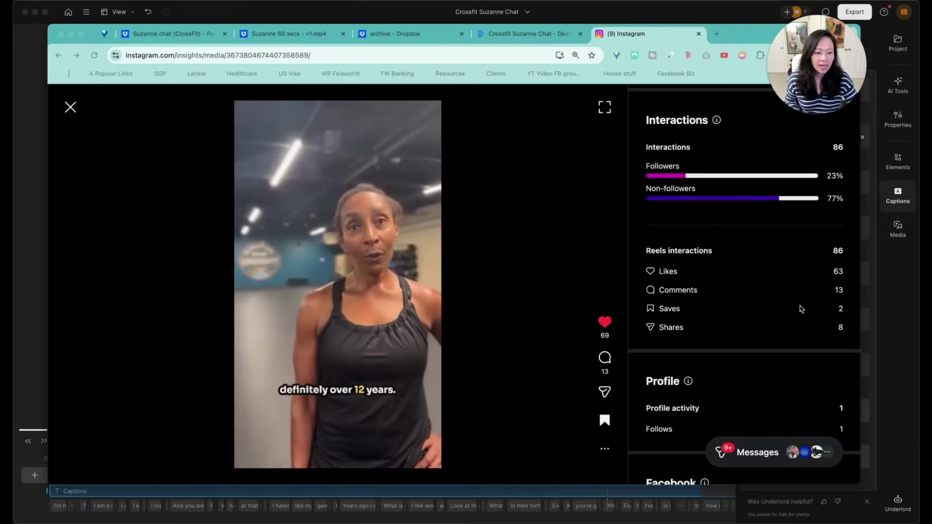
scroll(799, 316, "down", 3)
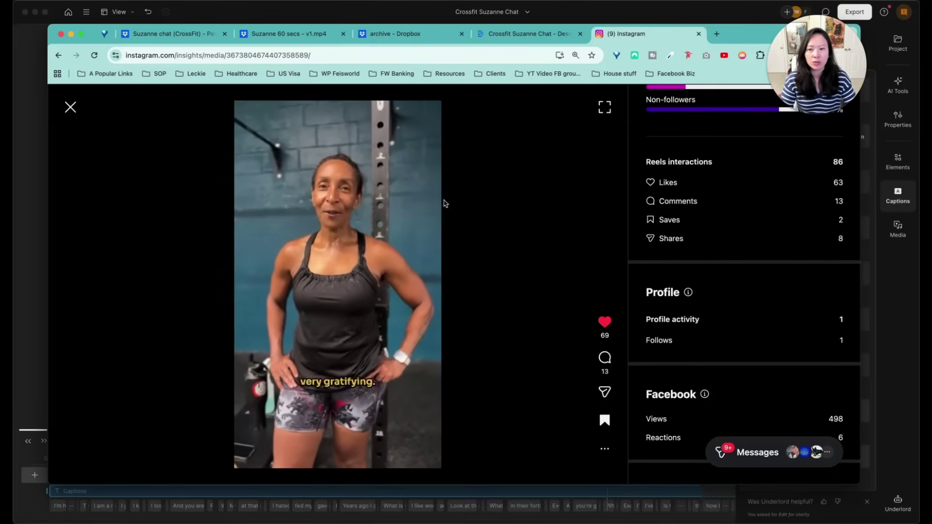
Close the insights and browse the Reels grid with view counts like 3,002, 2,456 and 2,626
left_click(67, 106)
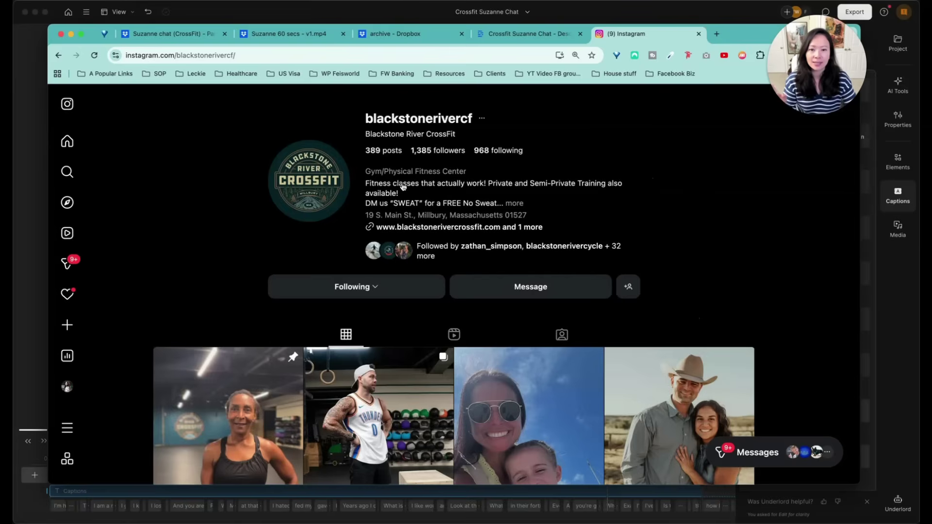
scroll(504, 310, "down", 1)
left_click(454, 302)
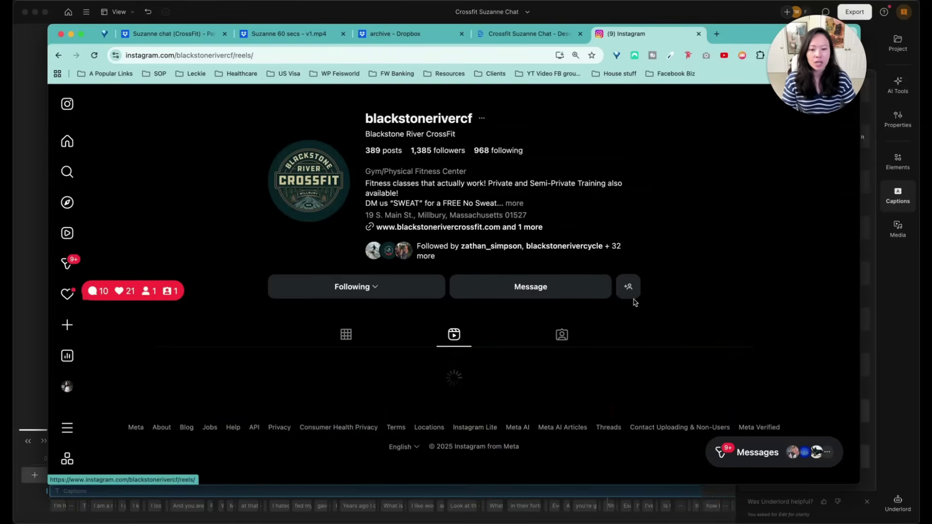
scroll(641, 306, "down", 5)
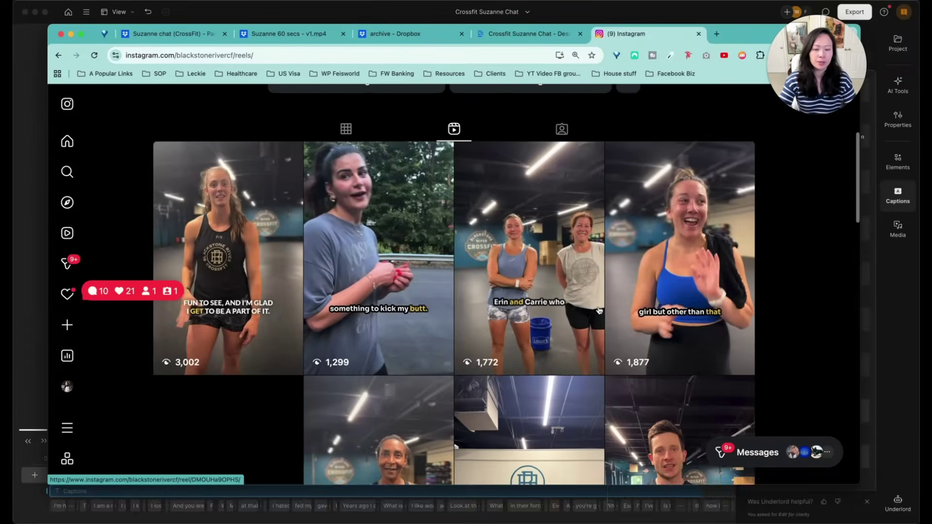
scroll(485, 282, "down", 2)
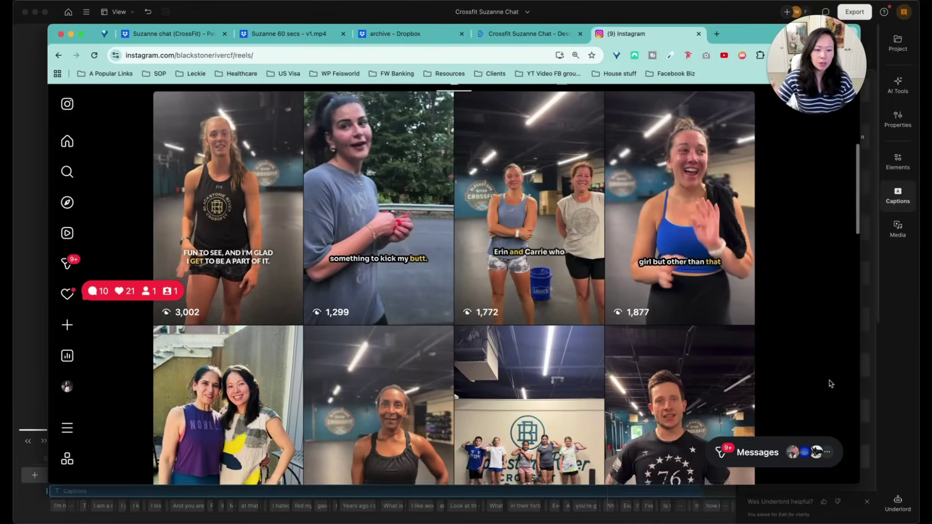
scroll(829, 380, "down", 3)
scroll(694, 250, "down", 1)
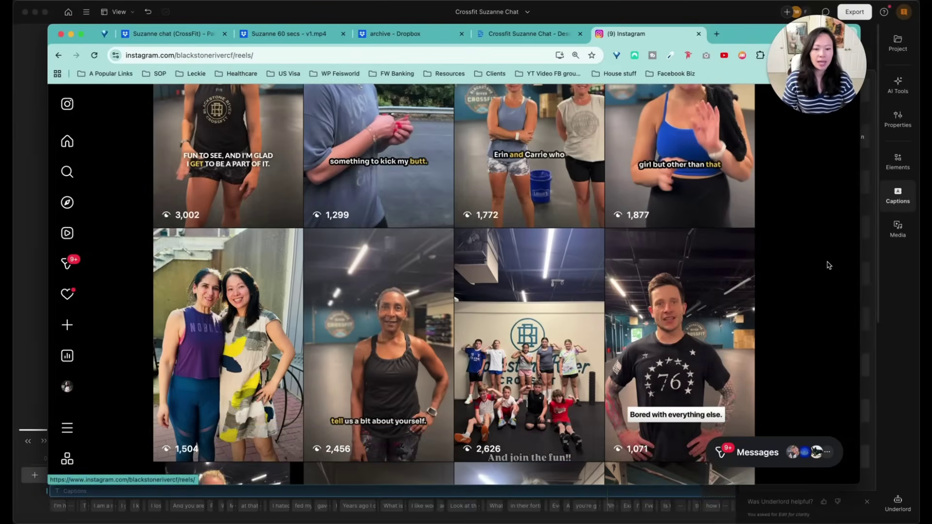
scroll(828, 263, "down", 4)
scroll(773, 320, "down", 5)
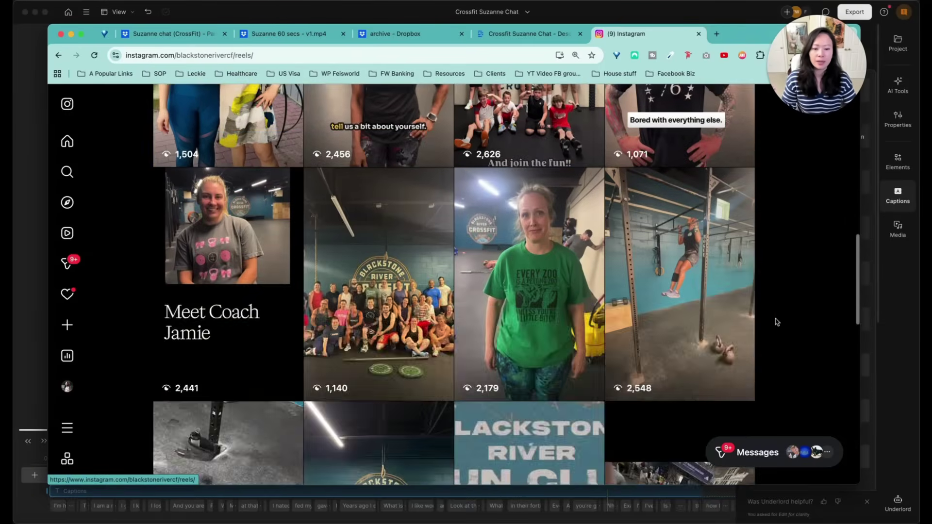
scroll(778, 320, "up", 8)
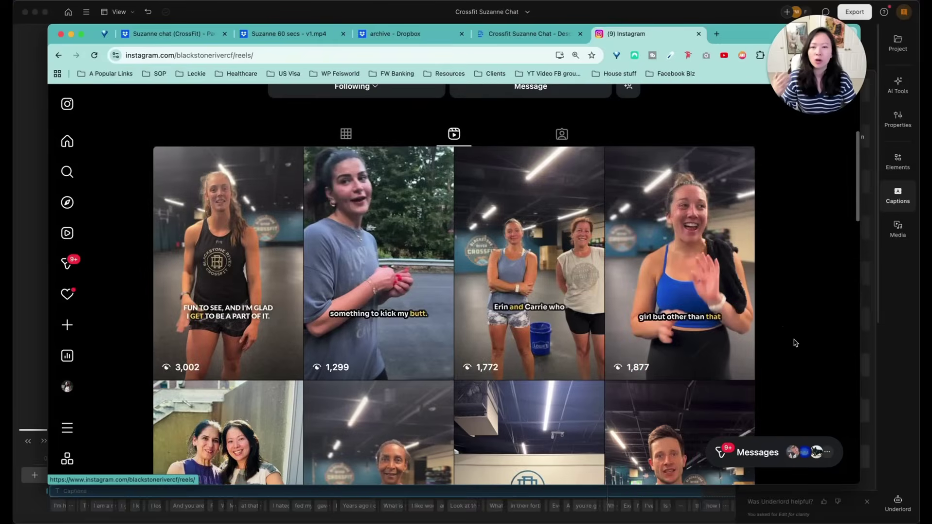